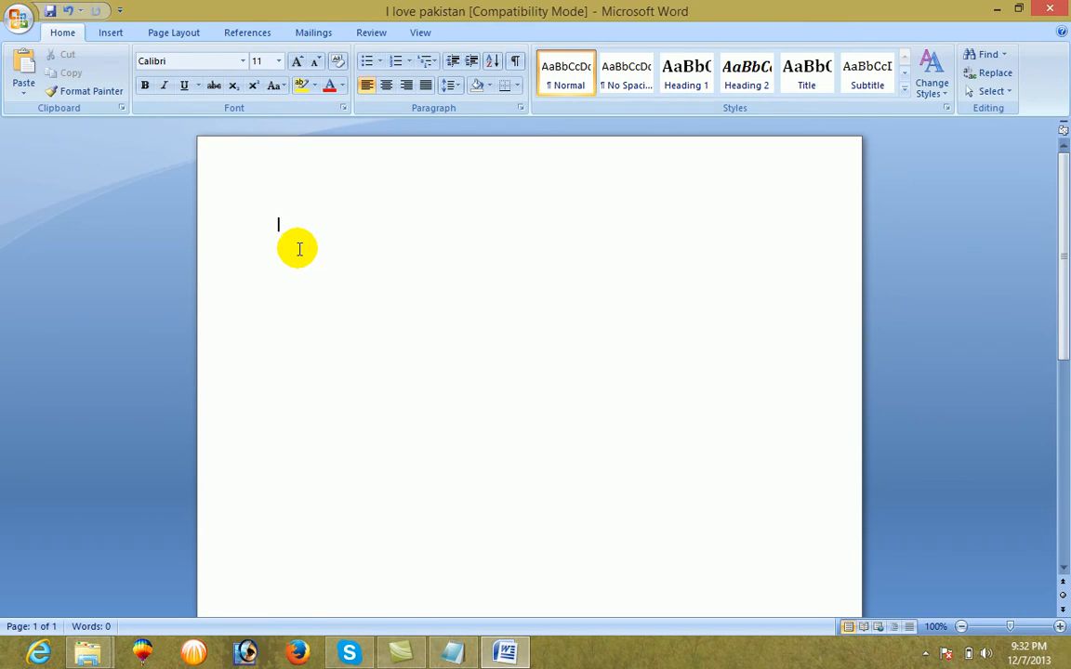
- Write a sentence in the blank document that starts with a boy's first name and continues with "is a good boy."
type("a")
type("sad ")
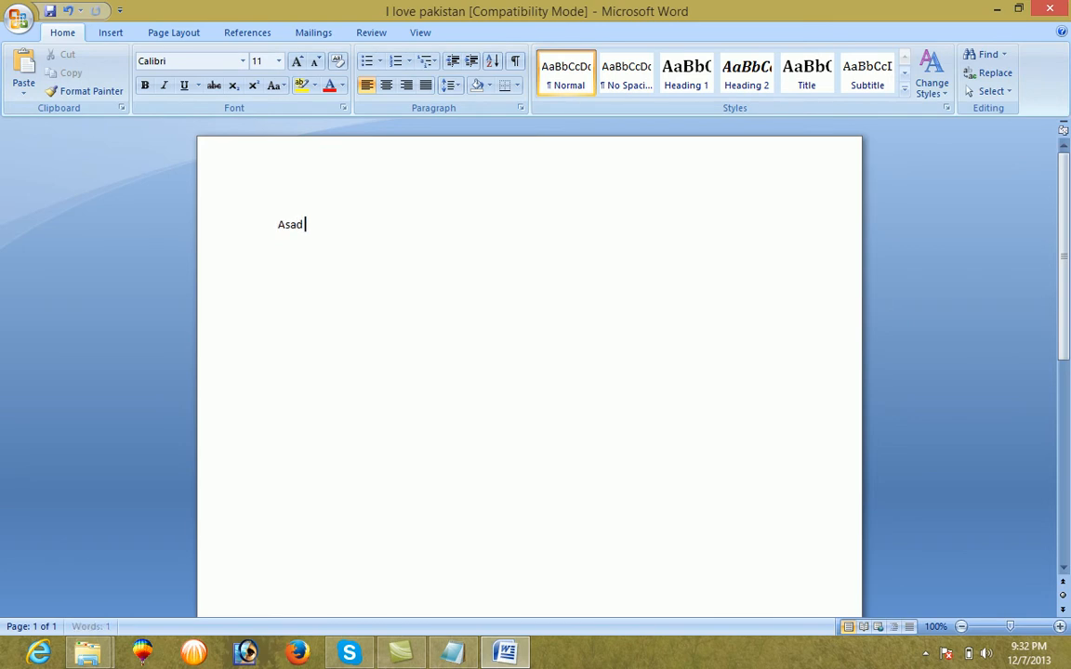
type("Is a good boy.")
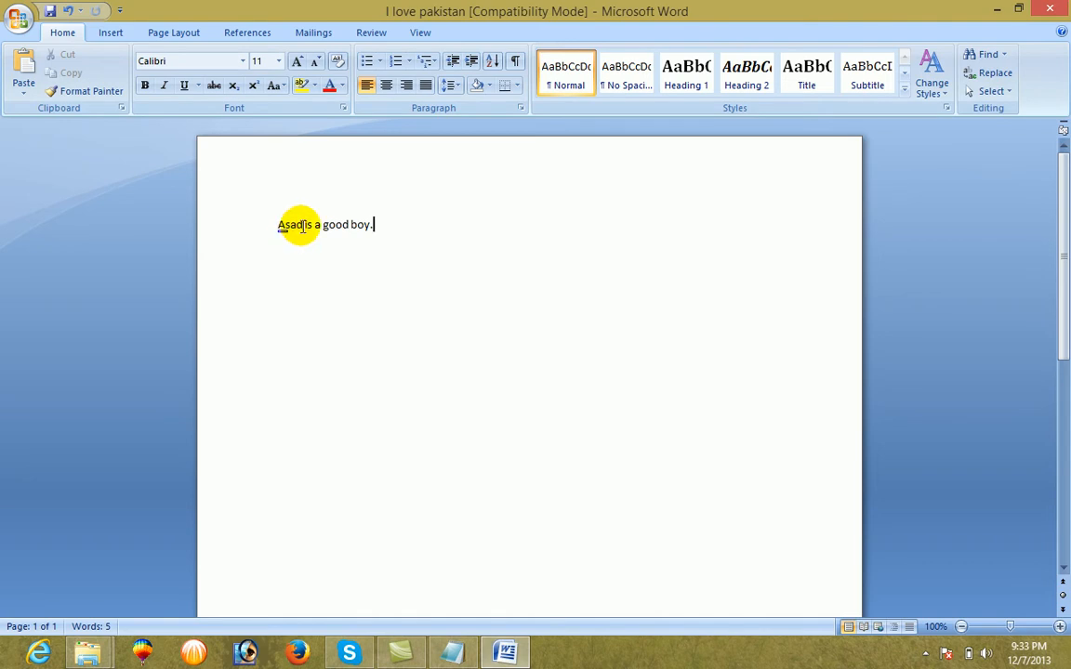
- Copy the whole sentence and paste it seven times below, leaving one blank line after the original
left_click_drag(278, 223, 388, 255)
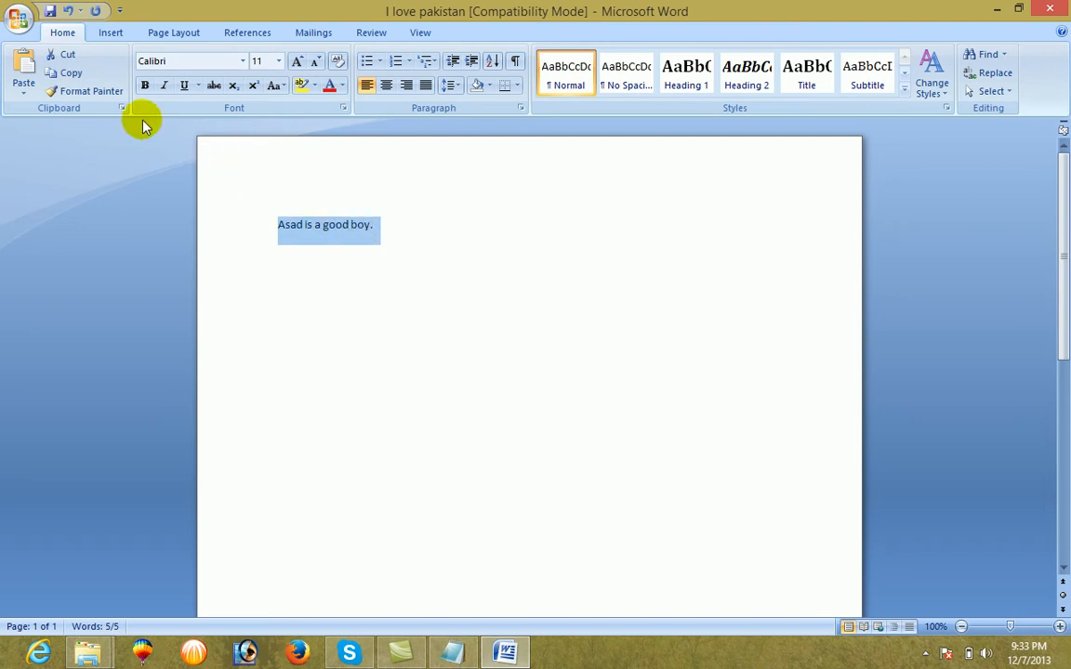
left_click(72, 74)
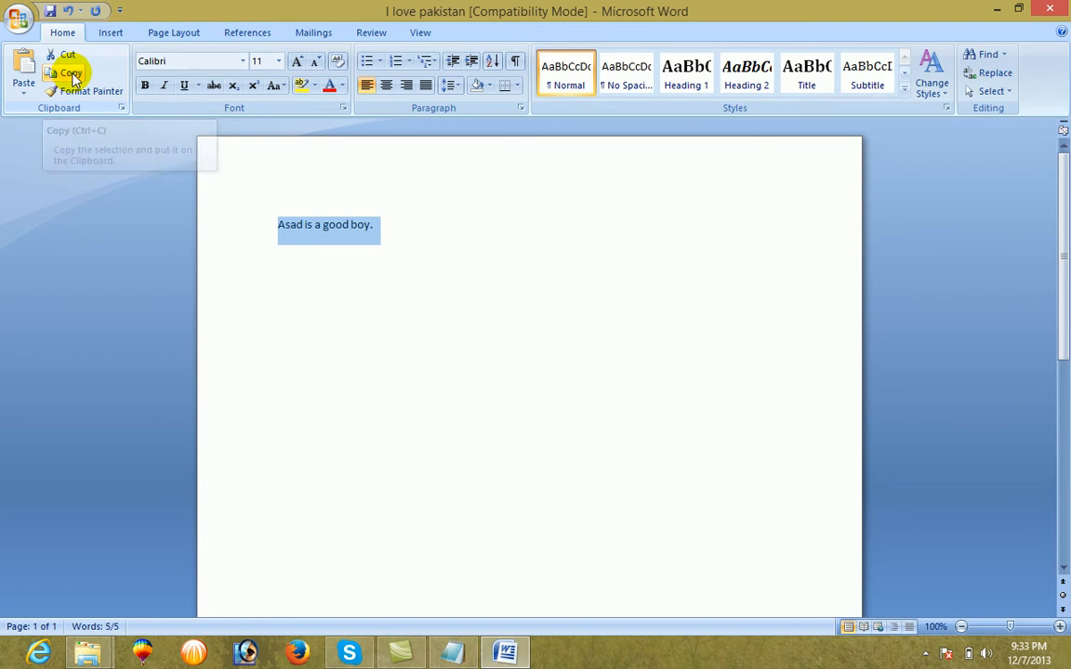
left_click(381, 229)
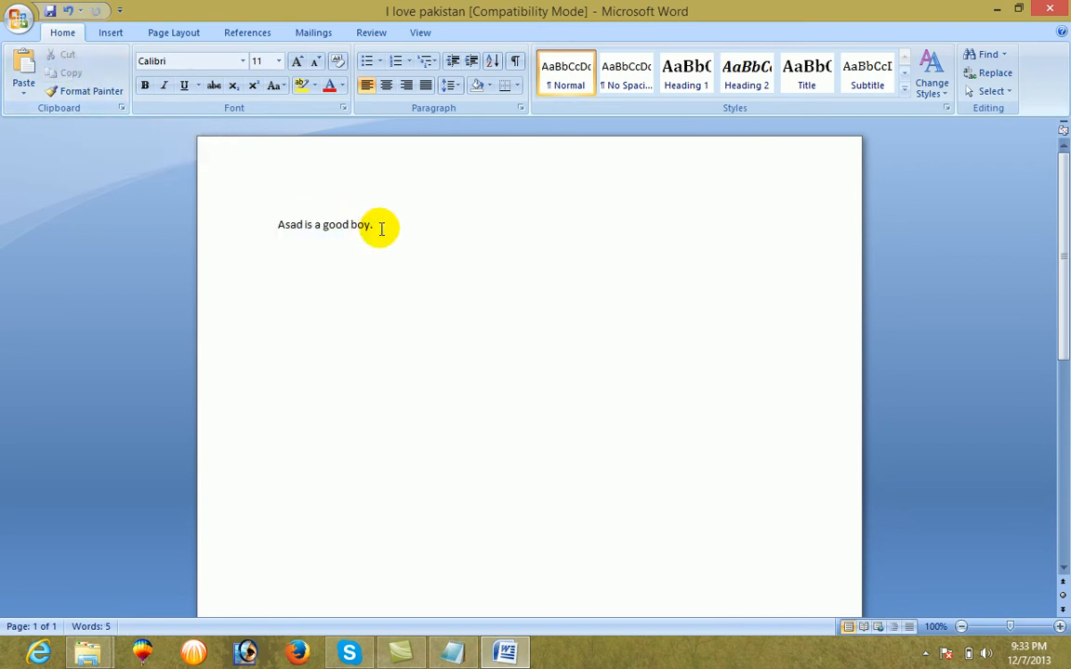
key("Return")
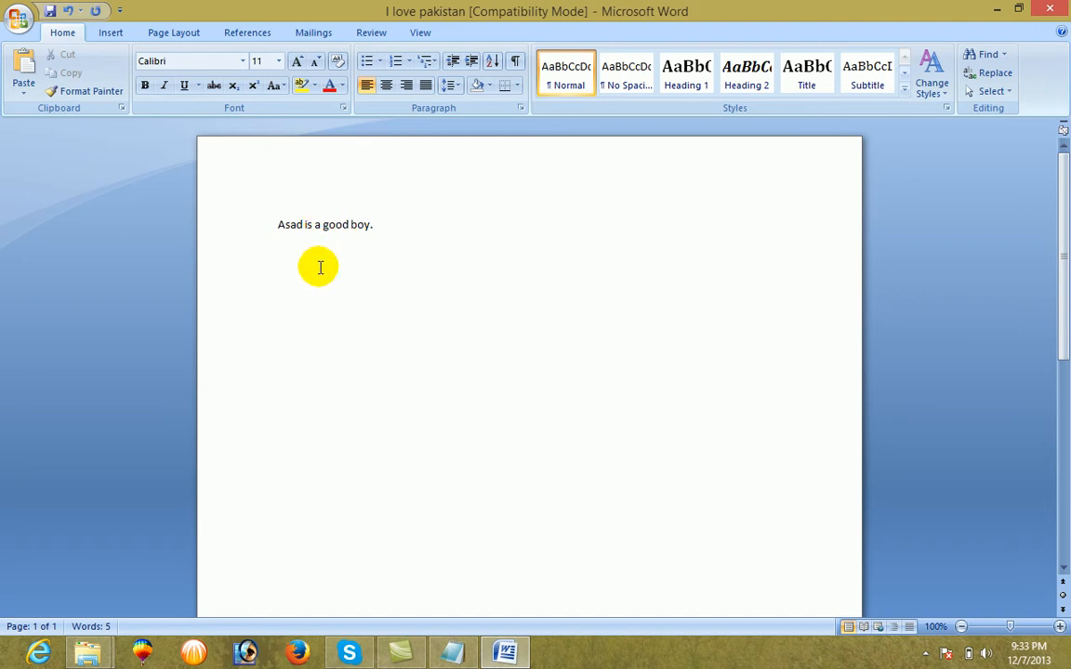
left_click(28, 78)
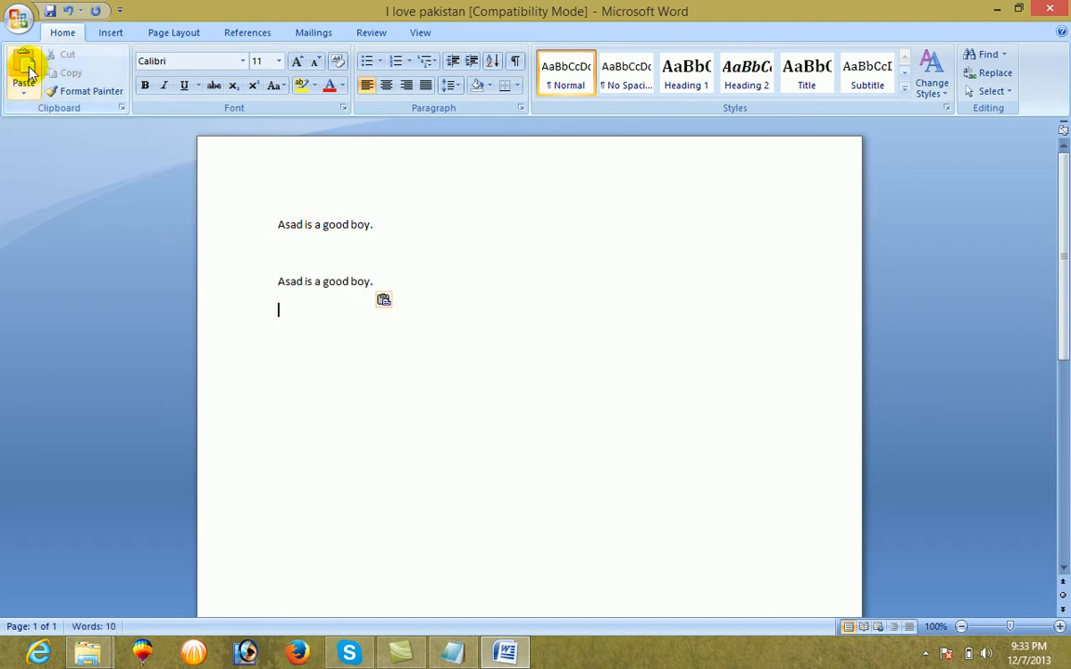
left_click(28, 74)
left_click(28, 75)
left_click(28, 74)
left_click(28, 75)
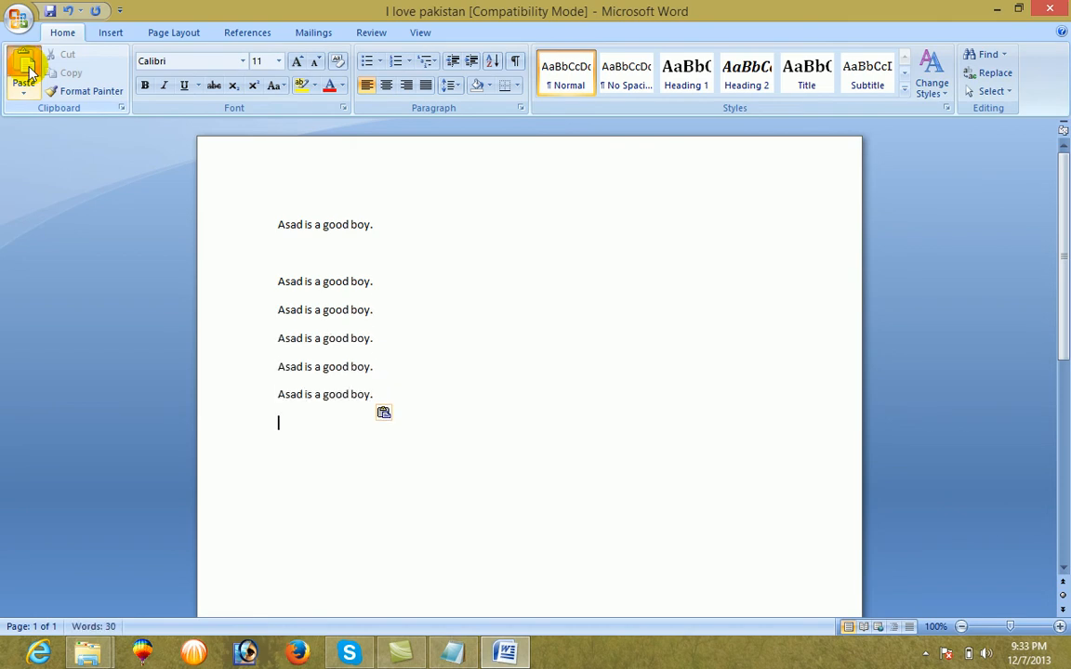
left_click(28, 74)
left_click(28, 75)
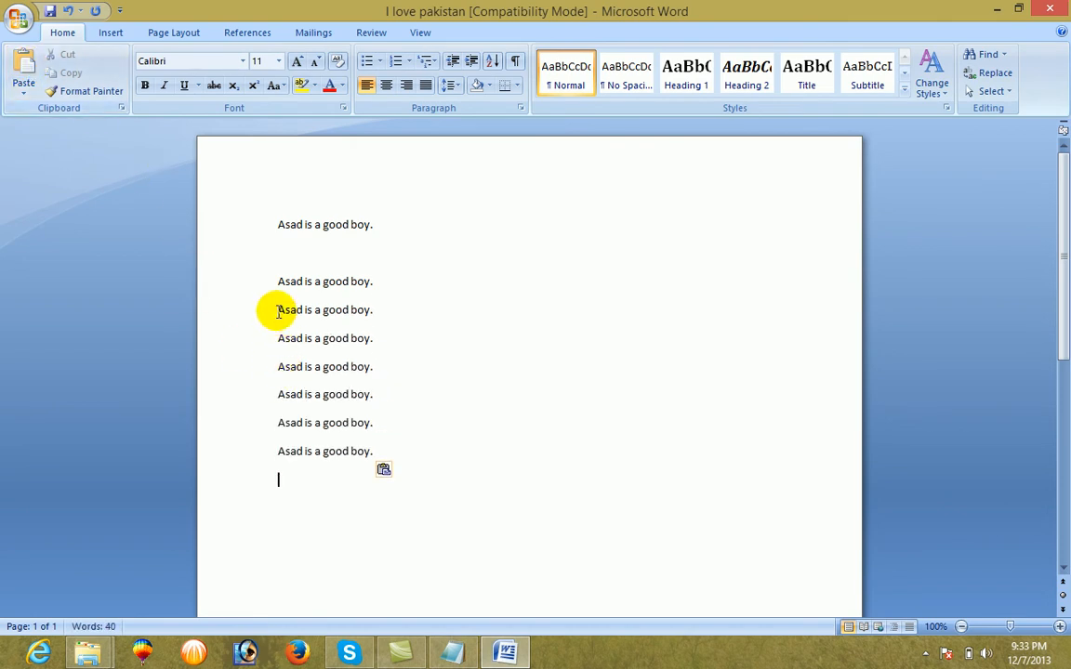
- Cut the second, third and fourth pasted sentences and paste them below the remaining ones, separated by blank lines
left_click_drag(277, 308, 377, 373)
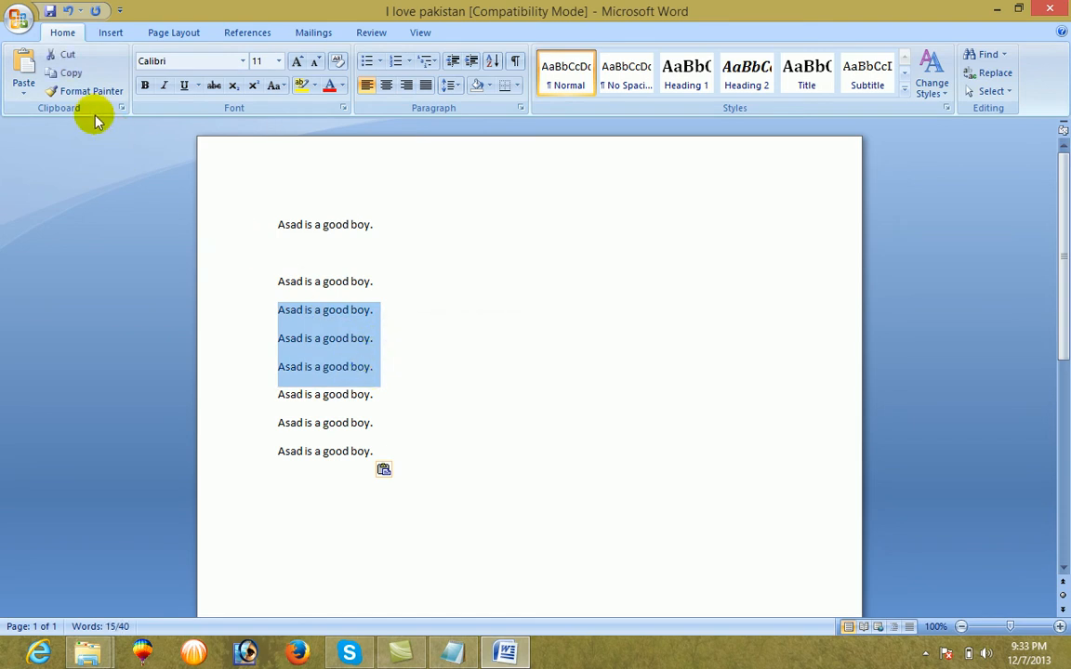
left_click(67, 58)
left_click(286, 456)
key("Return")
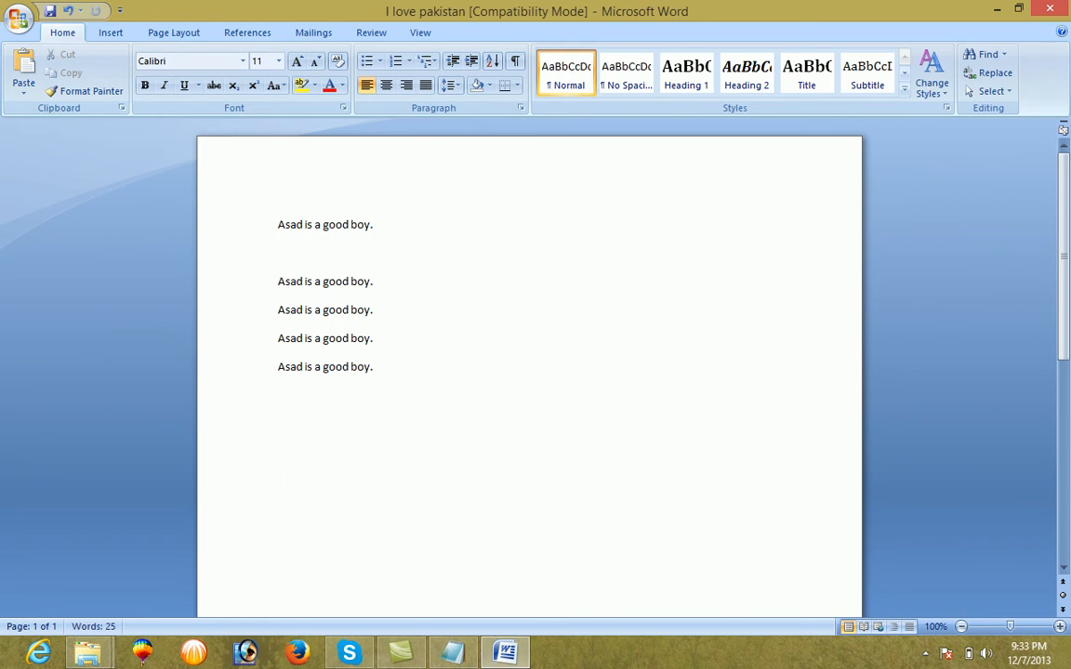
key("ctrl+v")
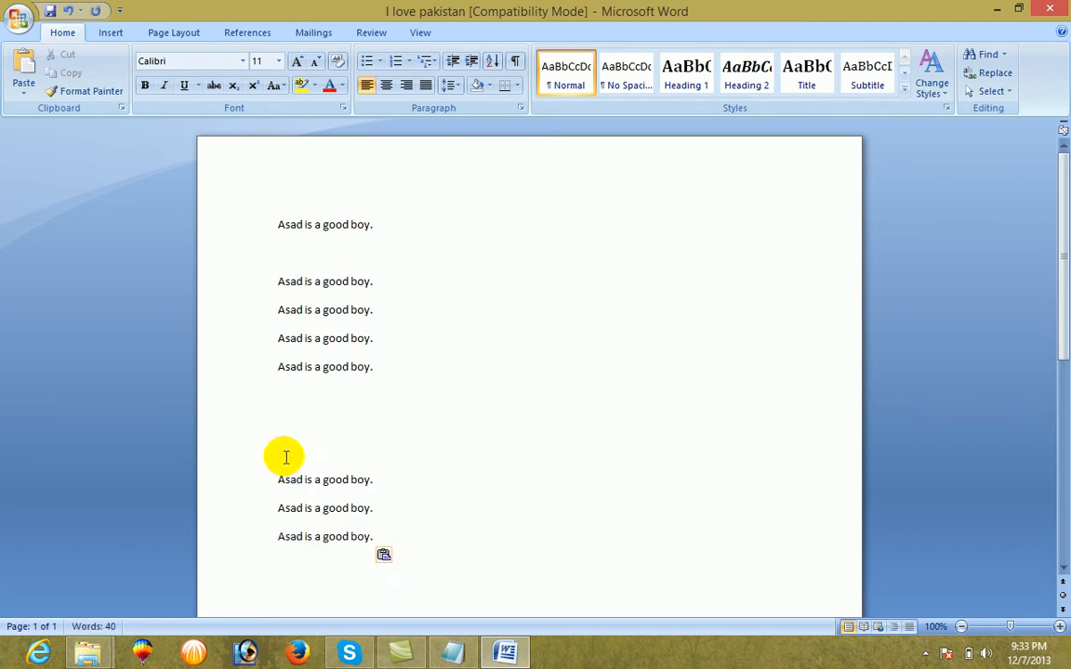
- Write the line "For copy= ctrl+c" below the last group of sentences, leaving blank lines in between
left_click(444, 258)
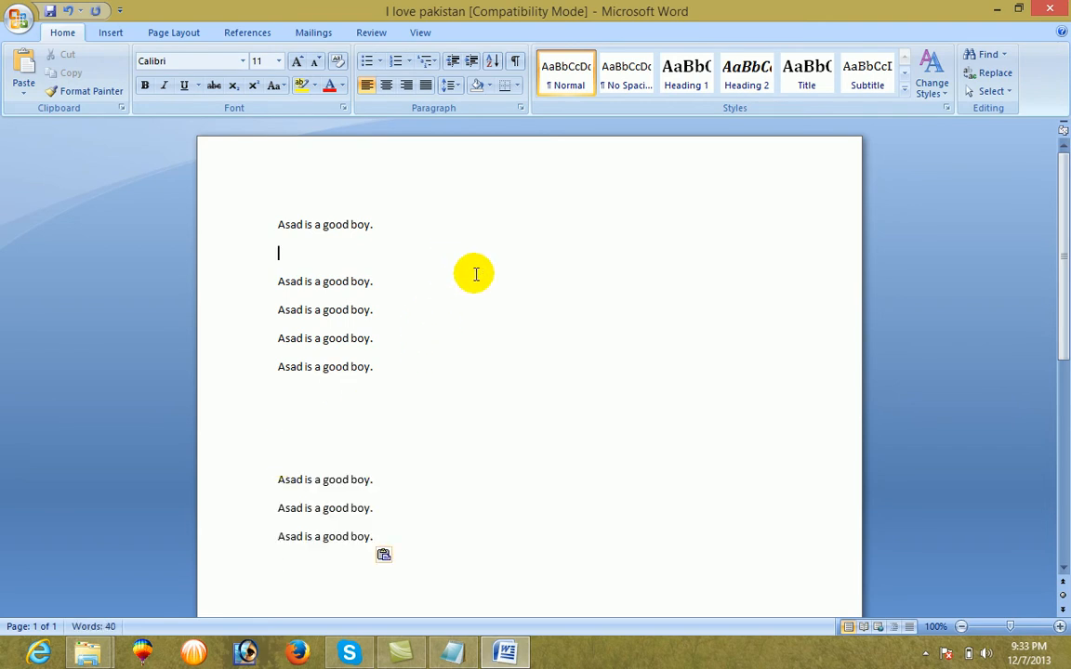
left_click_drag(476, 270, 465, 293)
scroll(455, 352, "down", 4)
left_click(280, 452)
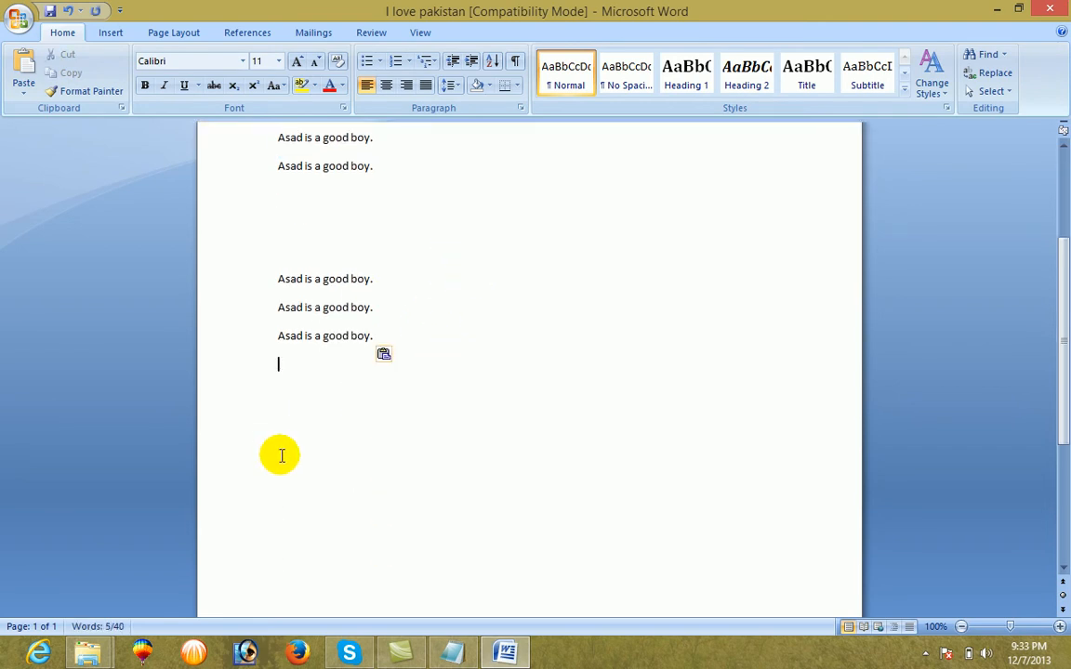
key("Return")
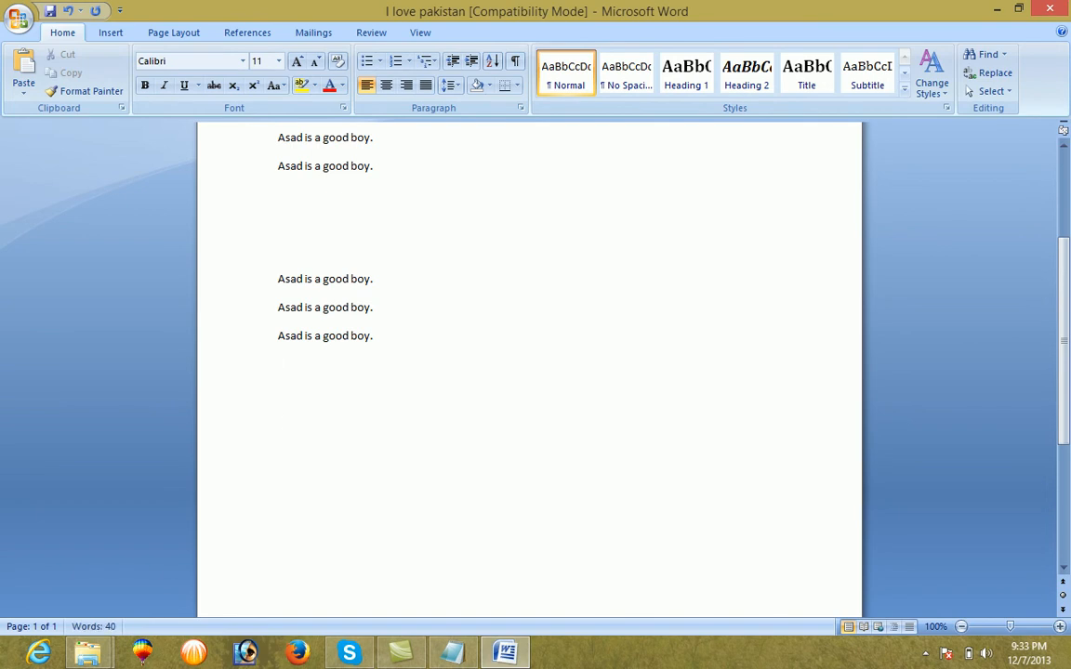
type("For copy=  ctrl+c")
key("Return")
- Add the lines "For cut= ctrl+x" and "For paste= ctrl+v" below the copy entry
type("for cut")
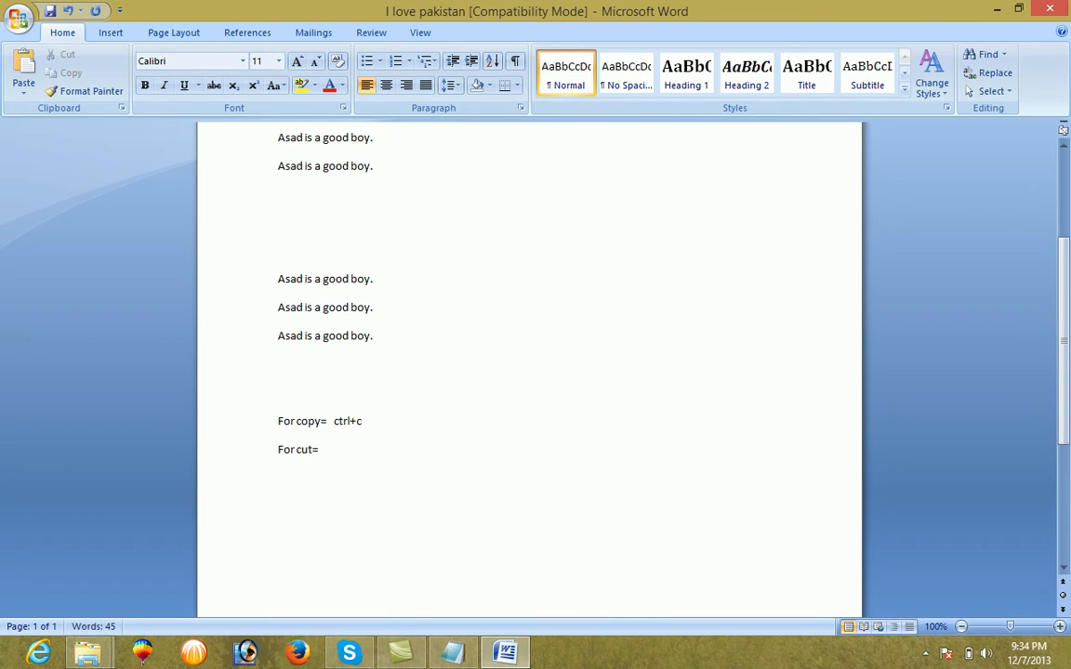
type("=  ctrl+x")
key("Return")
type("For paste=")
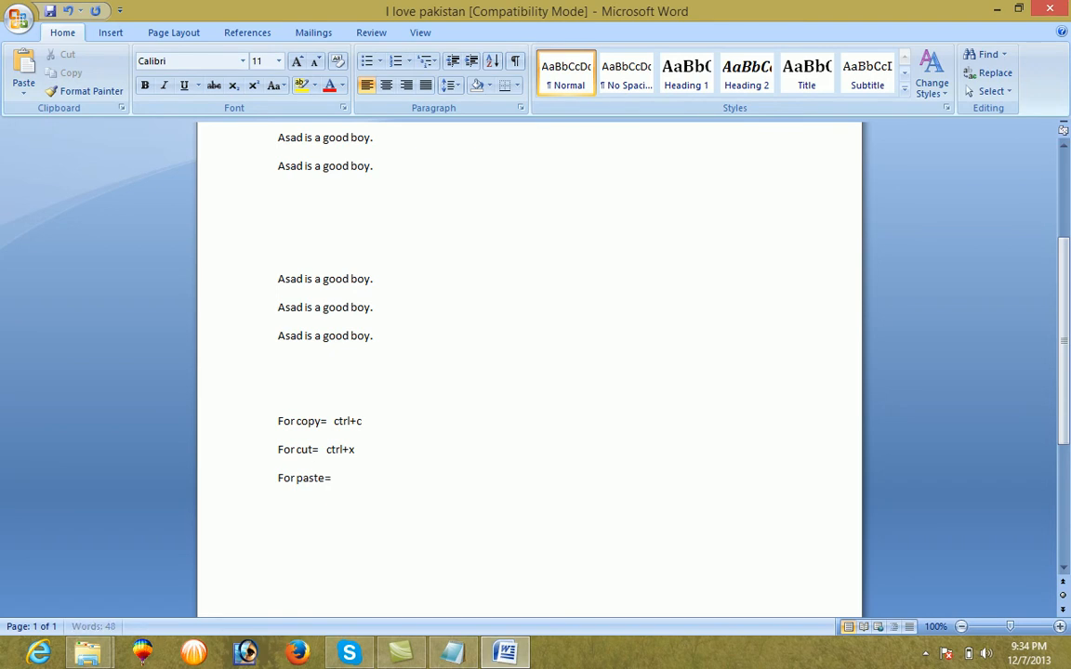
type(" ctrl")
type("+v")
- Try to add a "For bold=" line with the shortcut ctrl+b below the paste entry
type("For")
type(" bold")
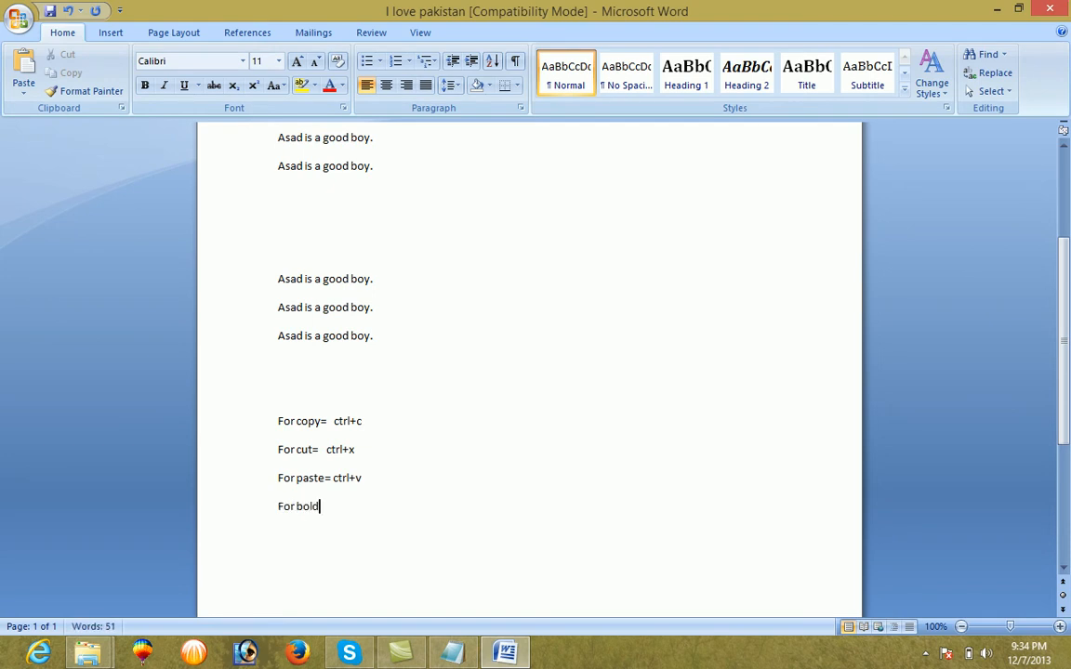
type("= ctrl")
key("shift+Up")
type("+")
key("BackSpace")
- Add the lines "For italic= ctrl+i" and "For underline= ctrl+u" to the shortcut list
type("r")
type("or ")
type("i")
type("talic= ctrl+")
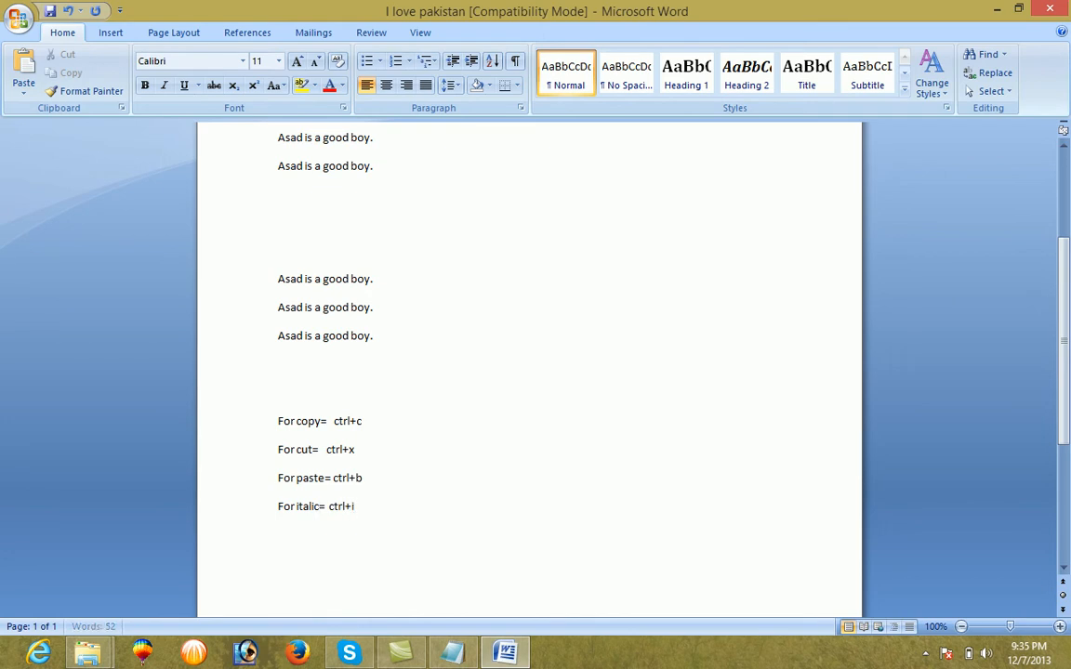
type("for underline")
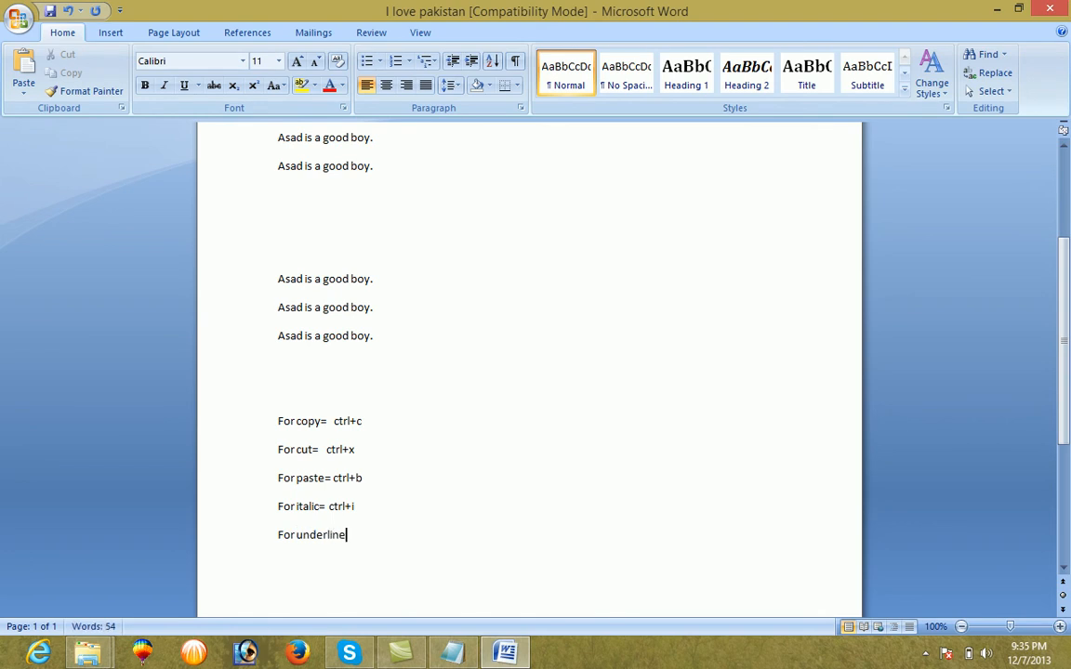
type("= ctr")
type("l+")
type("u")
- Add the line "For center= ctrl+e" below the underline entry and start a new line
type("fo")
type("r")
type(" cent")
type("er= ctre")
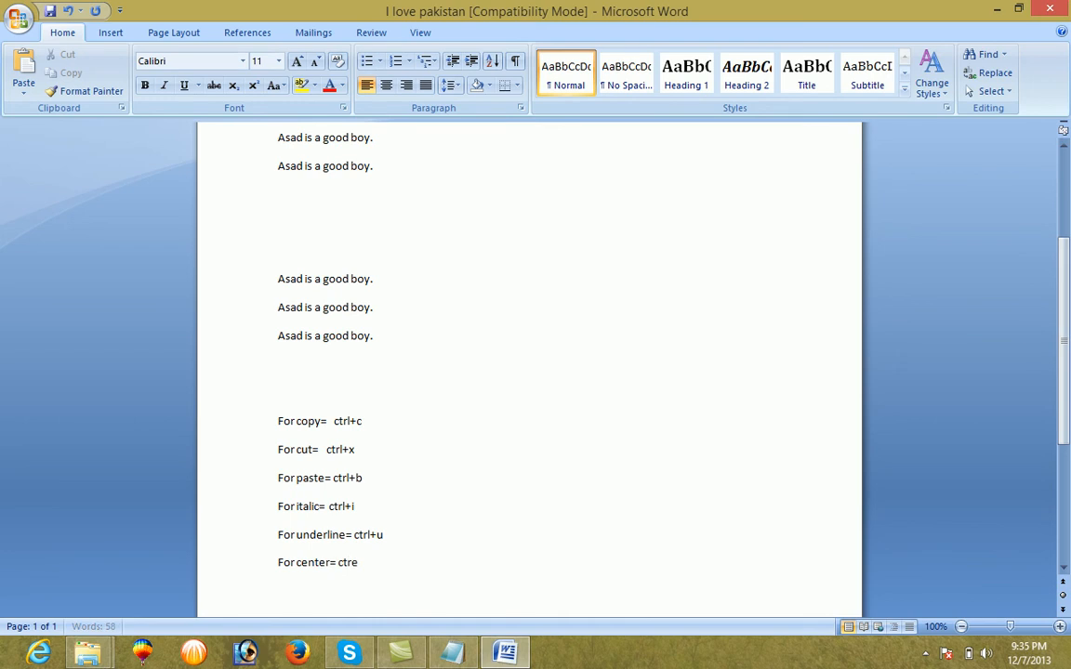
key("BackSpace")
key("BackSpace")
type("rl+e")
key("Return")
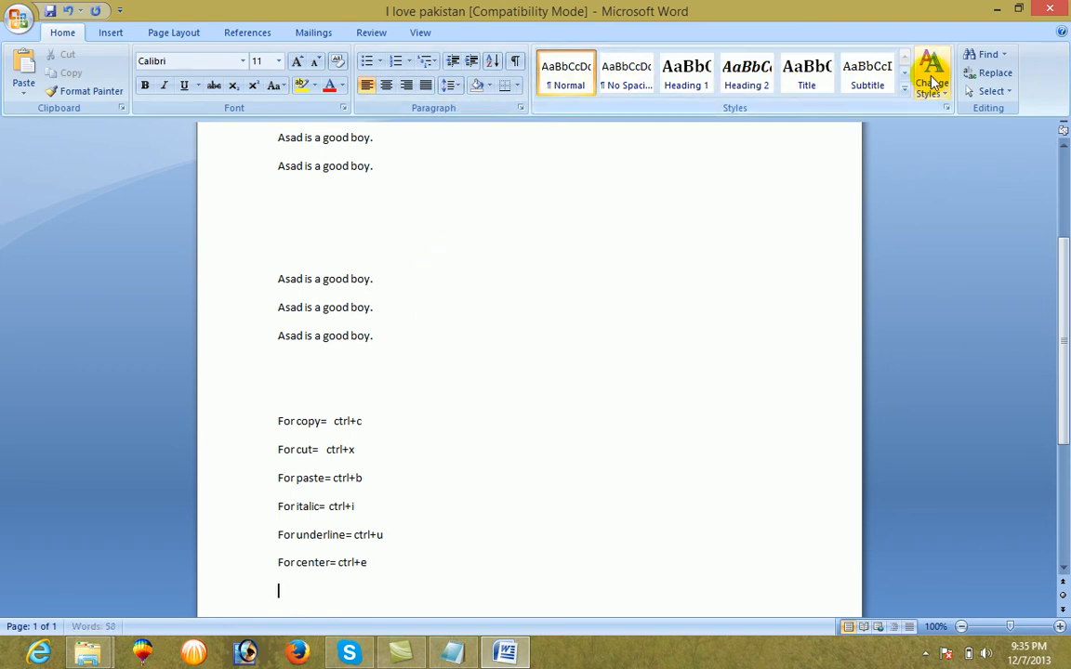
- Add the line "For find= ctrl+f" below the center entry and start a new line
type("f")
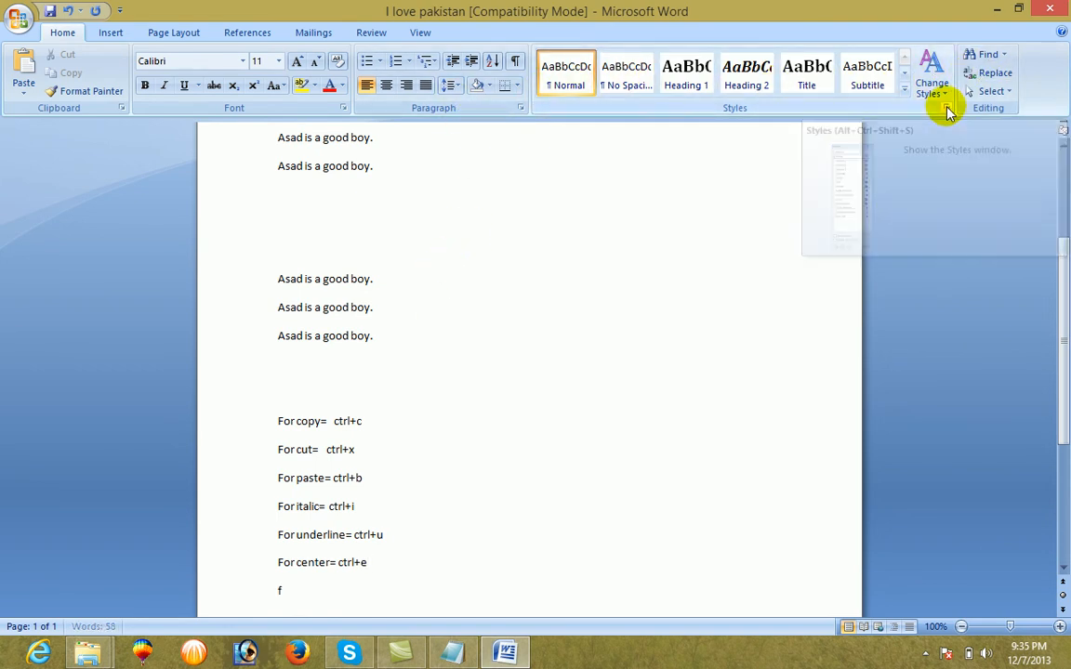
type("or find")
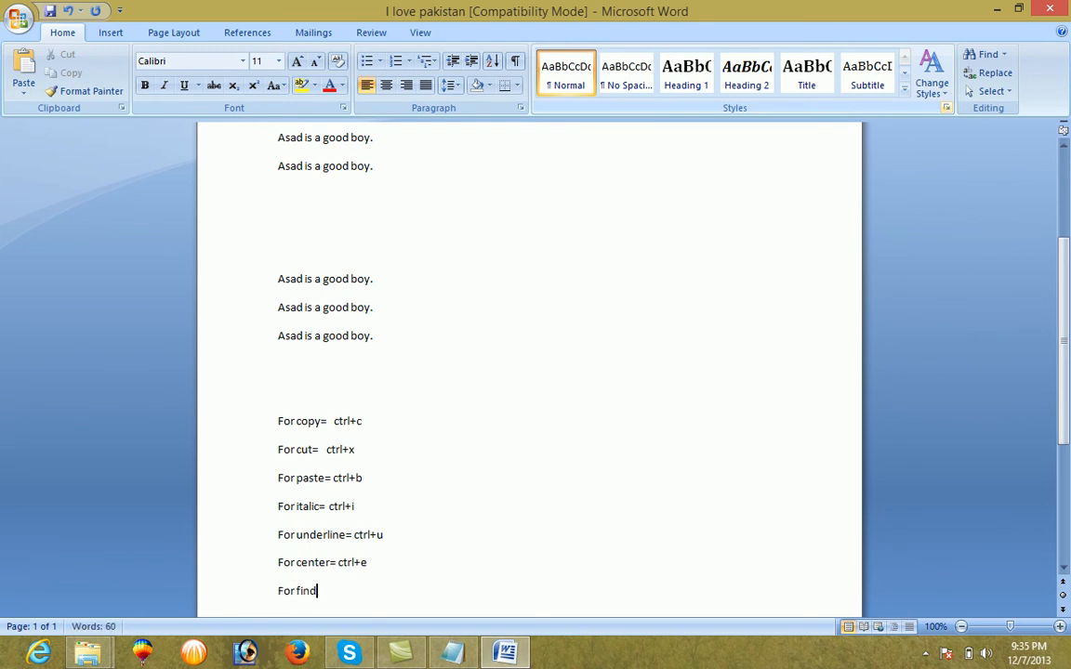
type("= ctrl+f")
key("Return")
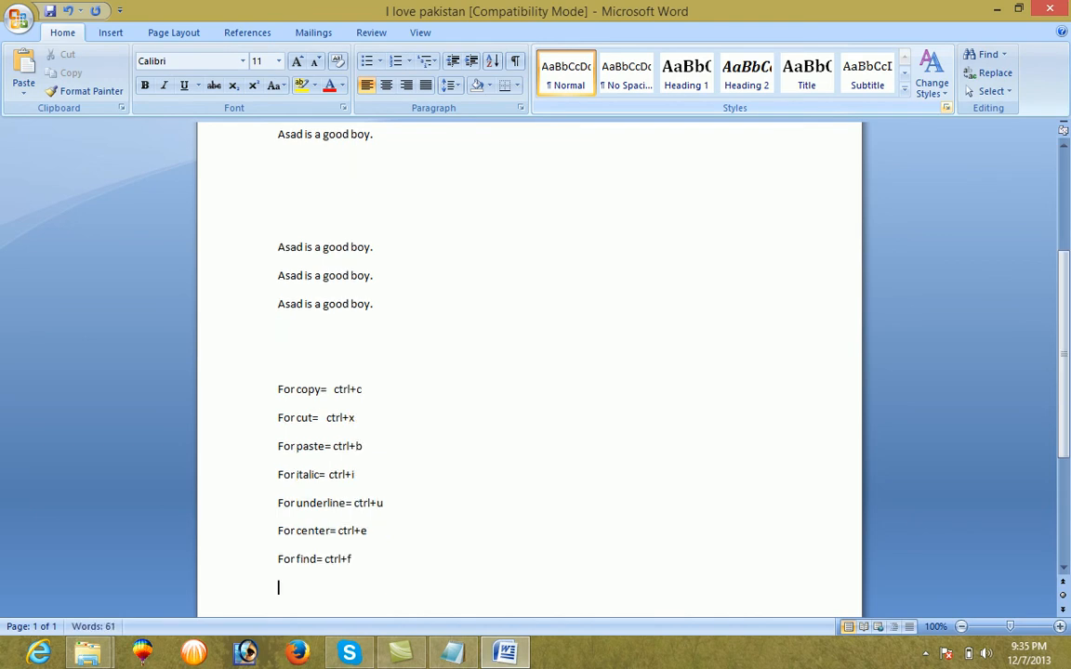
- Add the lines "For replace= ctrl+H" and "For goto= ctrl+g" at the end of the shortcut list
type("For replace= ctrl+")
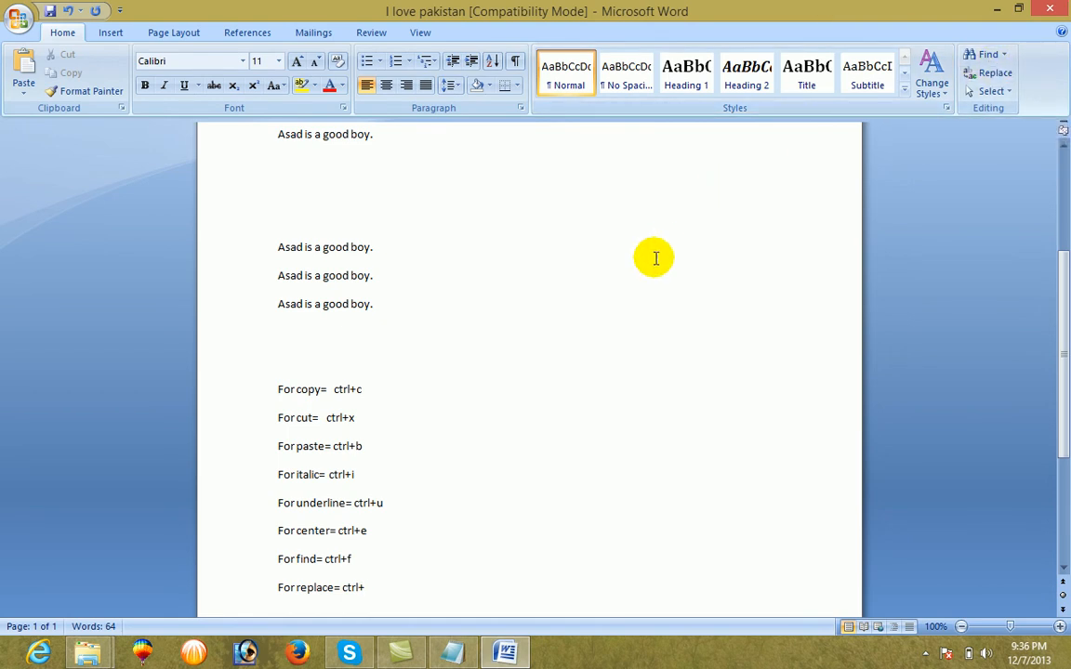
type("H")
key("Return")
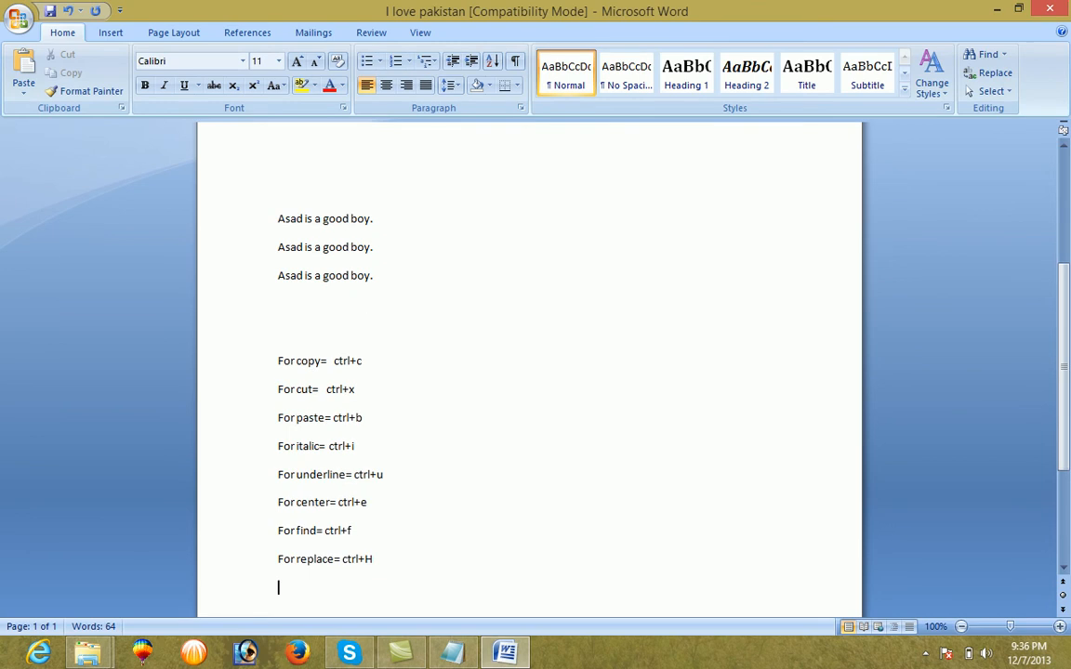
type("For goto= ctrl")
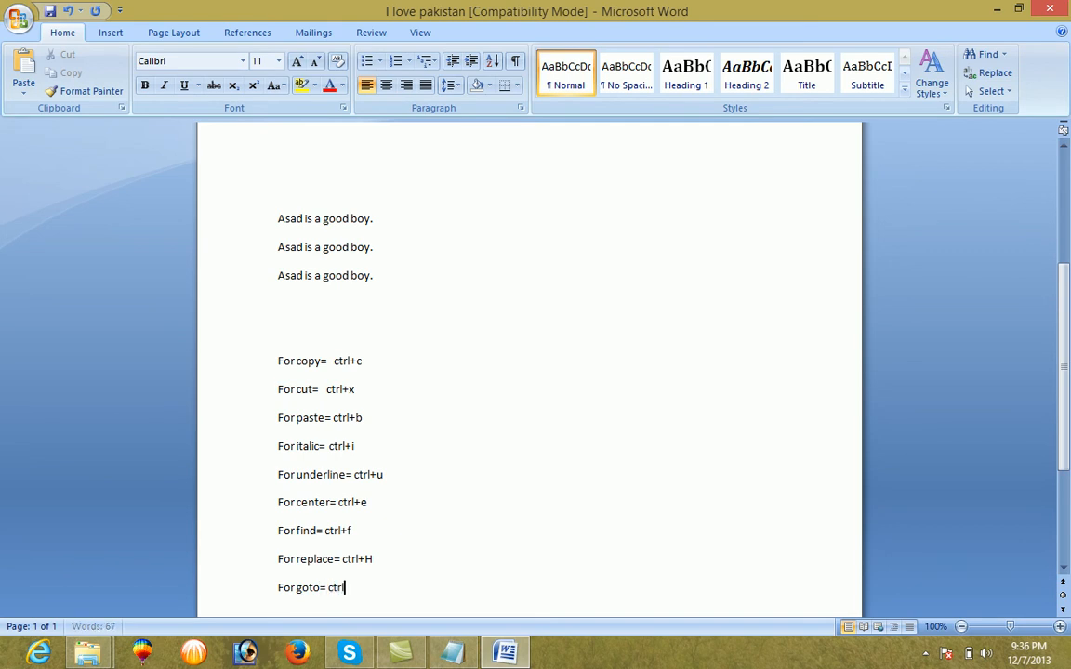
type("+g")
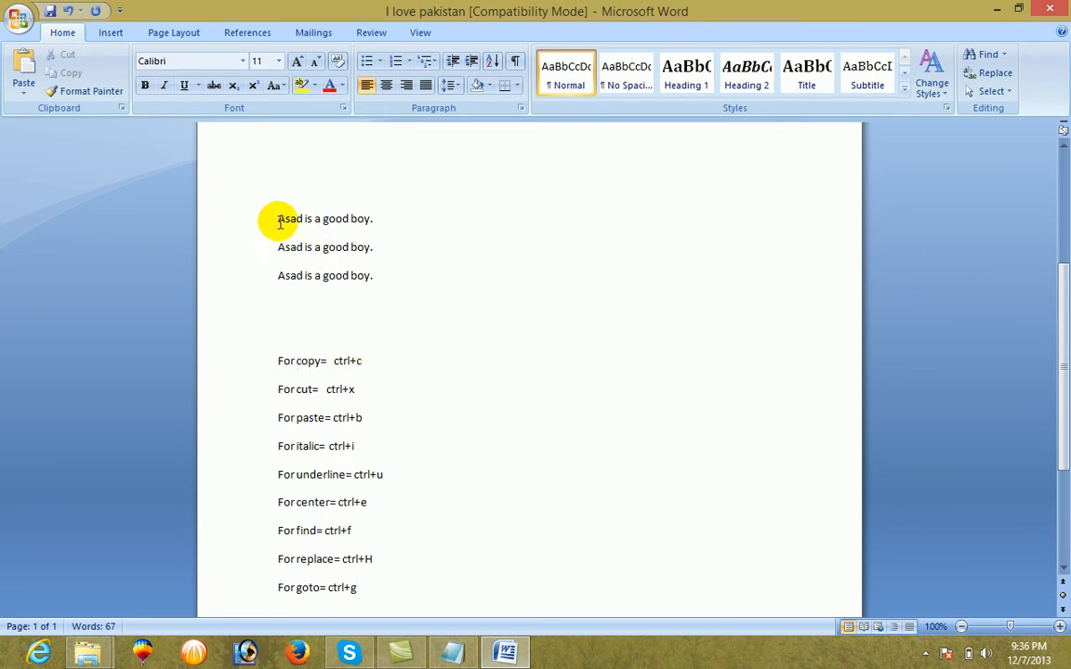
- Copy the first sentence of the group above the shortcut list and paste it seven times after the group's second sentence
left_click_drag(279, 220, 369, 222)
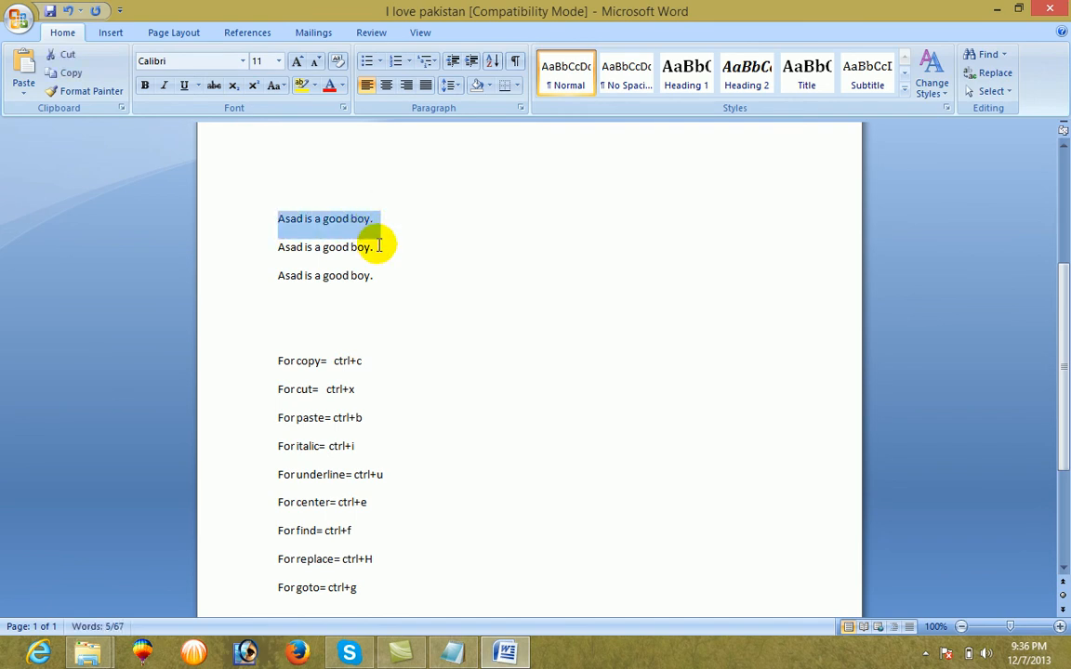
left_click(456, 261)
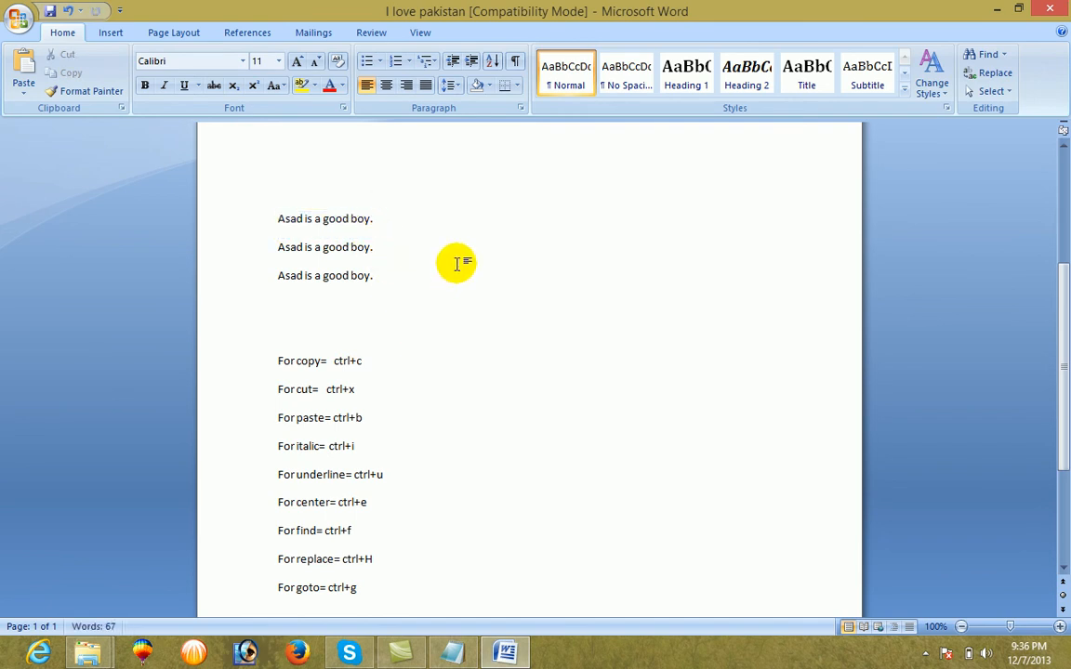
key("ctrl+v")
key("ctrl+v")
key("ctrl+v")
key("ctrl+v")
key("ctrl+v")
key("ctrl+v")
key("ctrl+v")
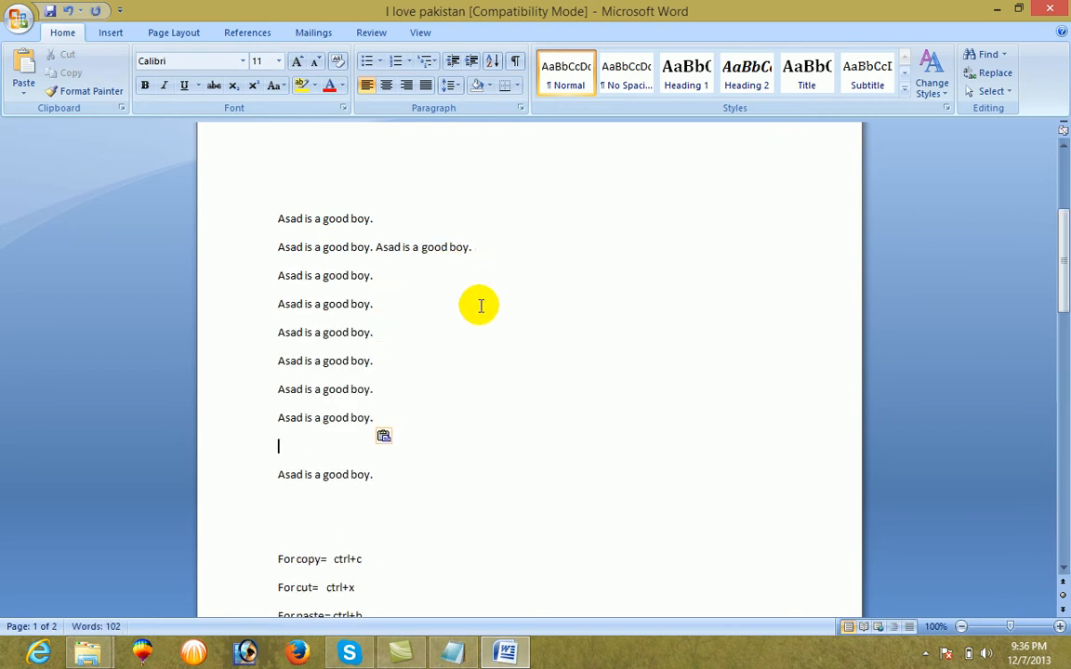
- Cut the four sentences directly below the line with two sentences, and paste the cut block back four times
left_click_drag(278, 275, 415, 372)
key("ctrl+x")
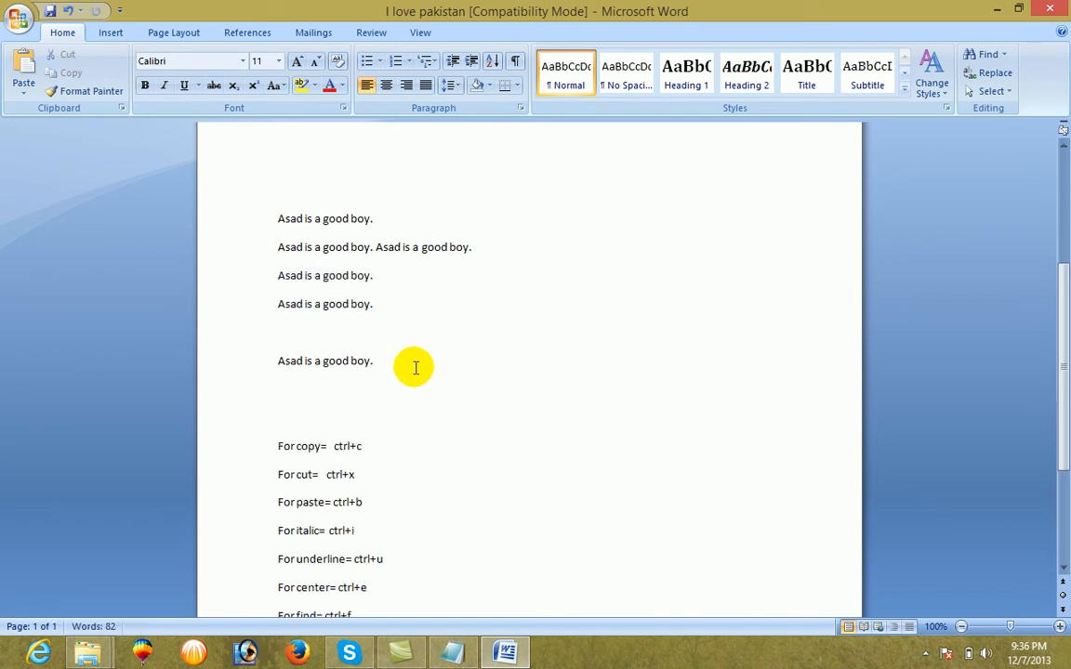
key("ctrl+v")
key("ctrl+v")
key("ctrl+v")
key("ctrl+v")
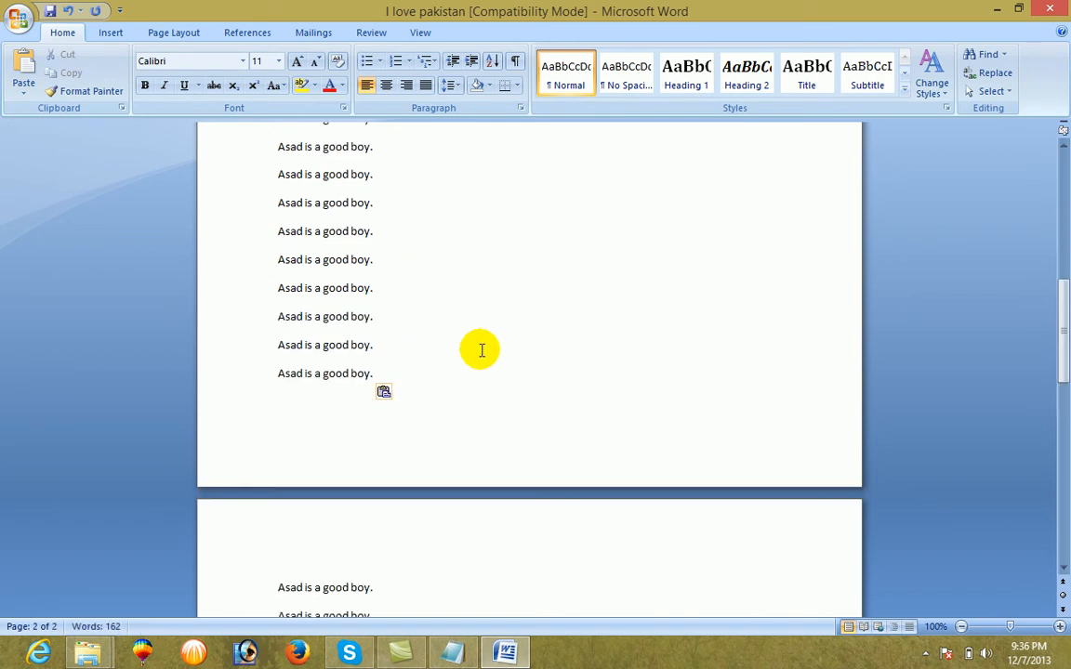
scroll(376, 304, "down", 2)
scroll(375, 303, "up", 10)
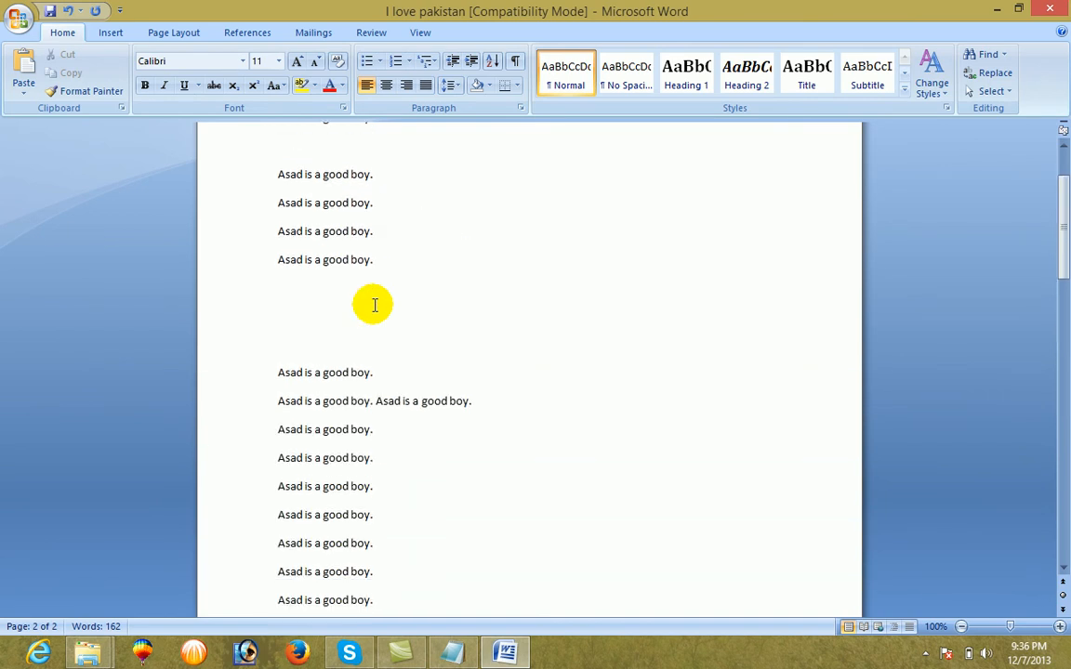
- Select the first sentence of the document and toggle bold formatting on and off, leaving it unbolded
scroll(287, 228, "up", 2)
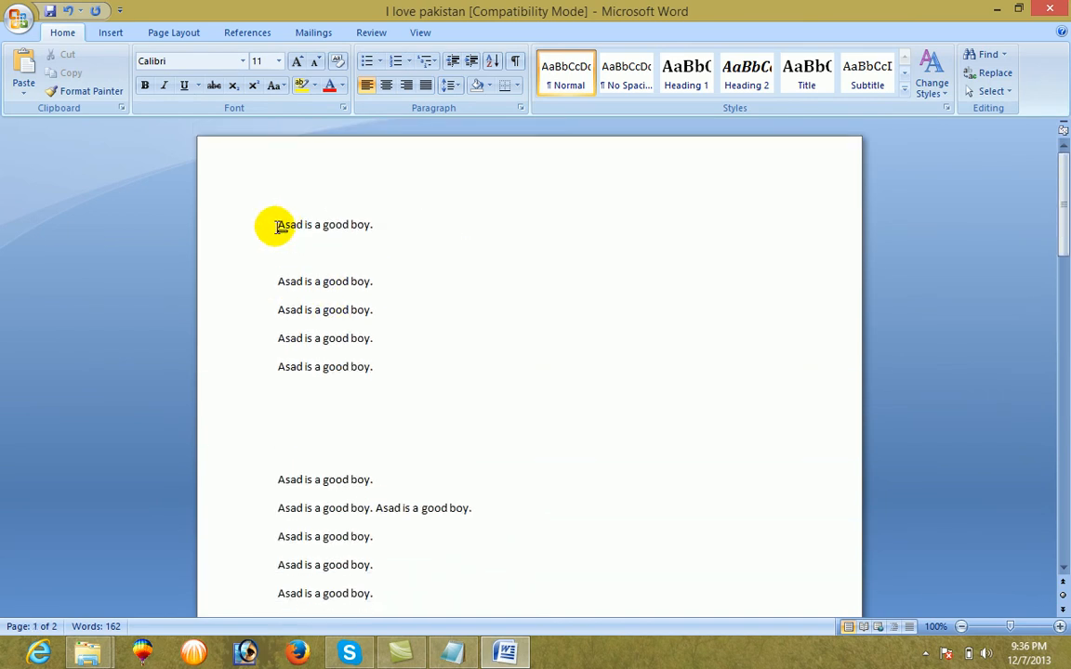
left_click_drag(284, 223, 379, 225)
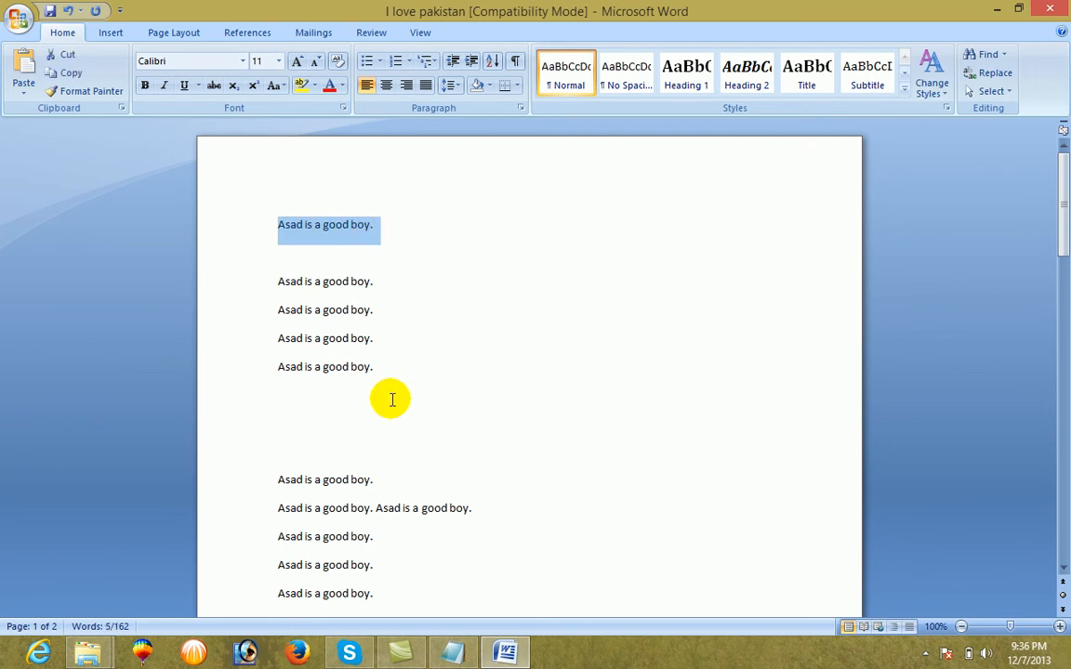
key("ctrl+b")
key("ctrl+b")
key("ctrl+b")
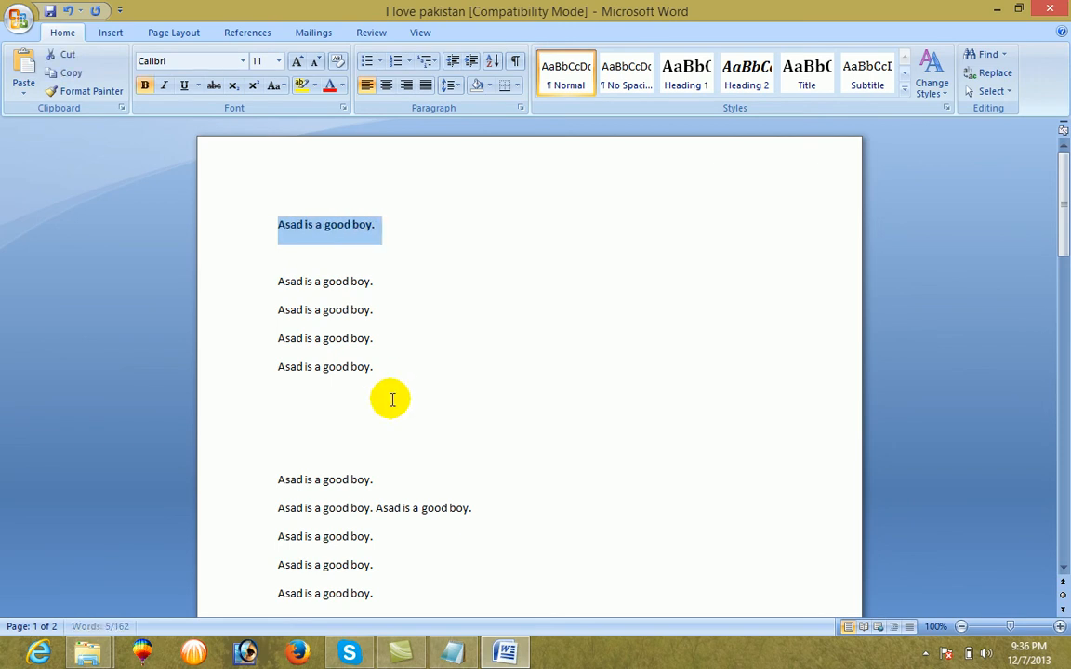
key("ctrl+b")
key("ctrl+b")
key("ctrl+b")
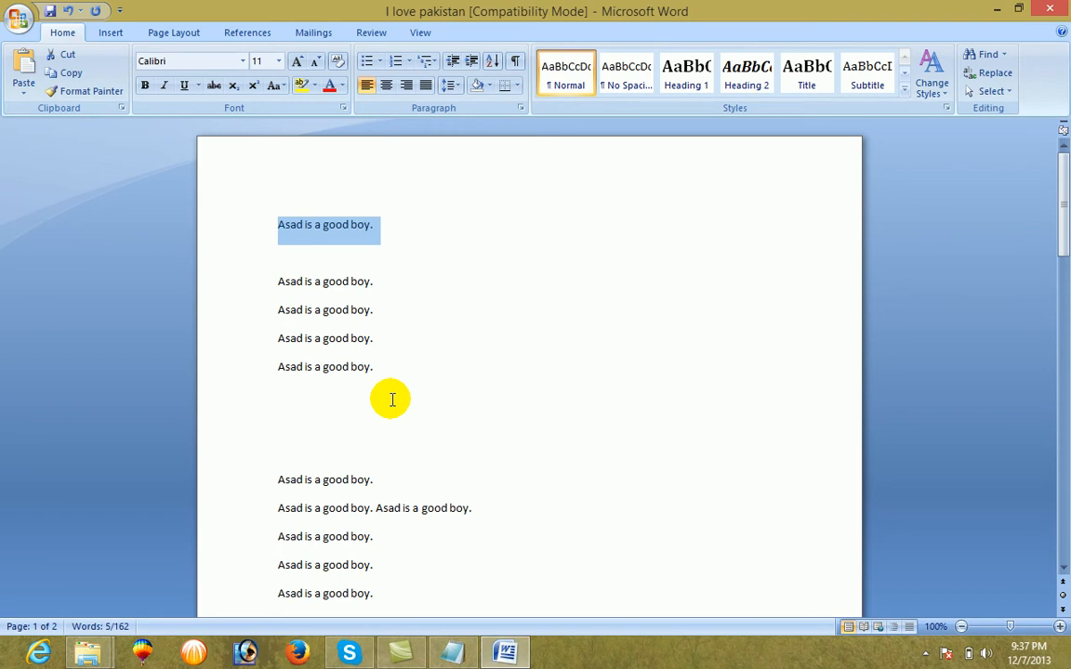
- Toggle italic formatting on and off several times for the selected first sentence, leaving it upright
key("ctrl+i")
key("ctrl+i")
key("ctrl+i")
key("ctrl+i")
key("ctrl+i")
key("ctrl+i")
key("ctrl+i")
key("ctrl+i")
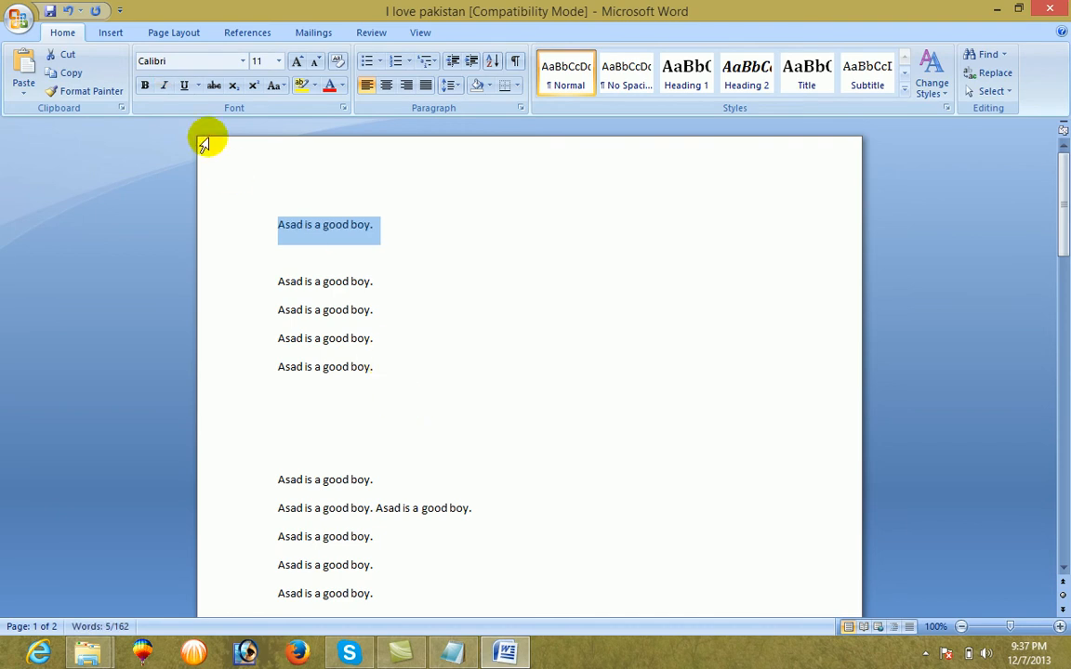
- Apply and remove bold, and do the same with italic, on the selected first sentence using the Font commands
left_click(144, 85)
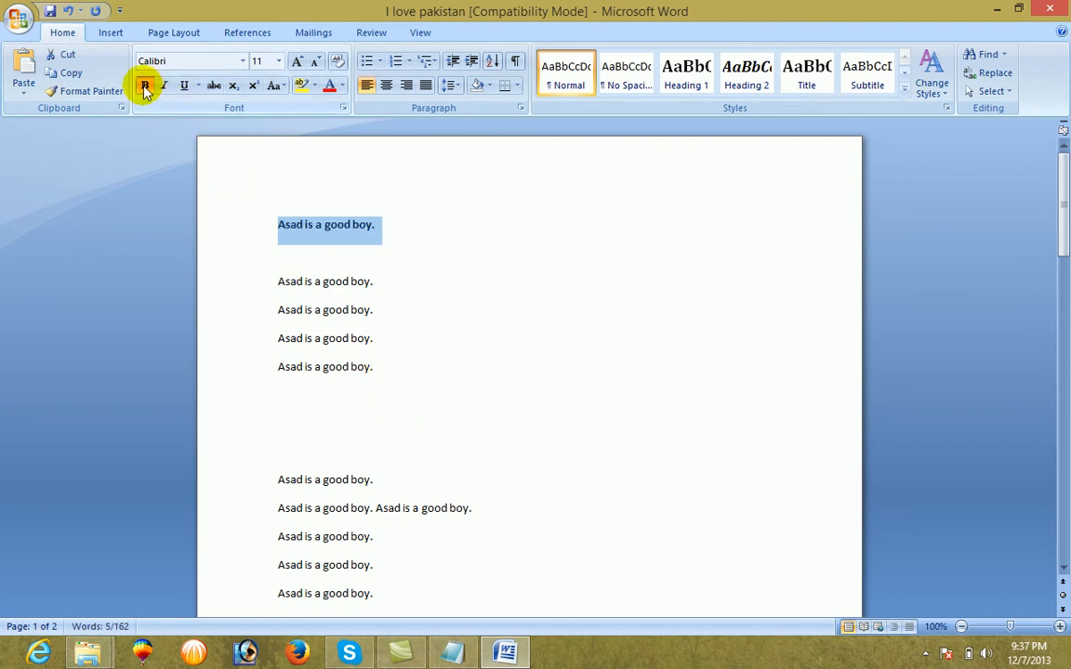
left_click(144, 84)
left_click(163, 85)
left_click(163, 85)
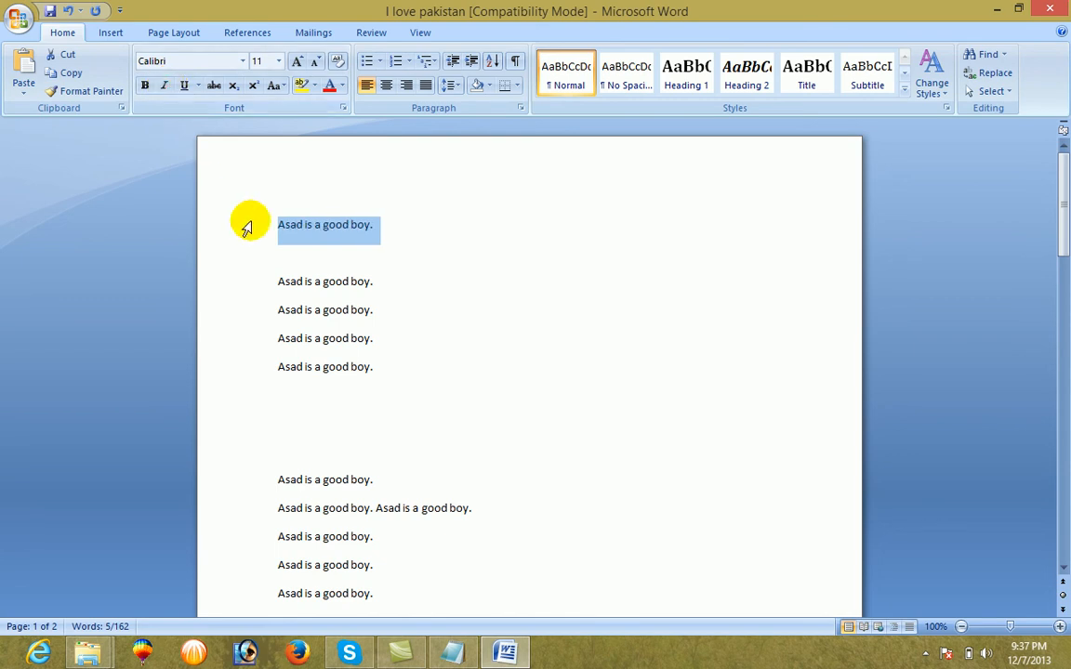
- Toggle underlining on and off repeatedly for the selected first sentence, leaving it without an underline
key("ctrl+u")
key("ctrl+u")
key("ctrl+u")
key("ctrl+u")
key("ctrl+u")
key("ctrl+u")
key("ctrl+u")
key("ctrl+u")
key("ctrl+u")
key("ctrl+u")
key("ctrl+u")
key("ctrl+u")
key("ctrl+u")
- Change the selected sentence's font to Arial Black, try size 28, and set the font size to 12
left_click(244, 62)
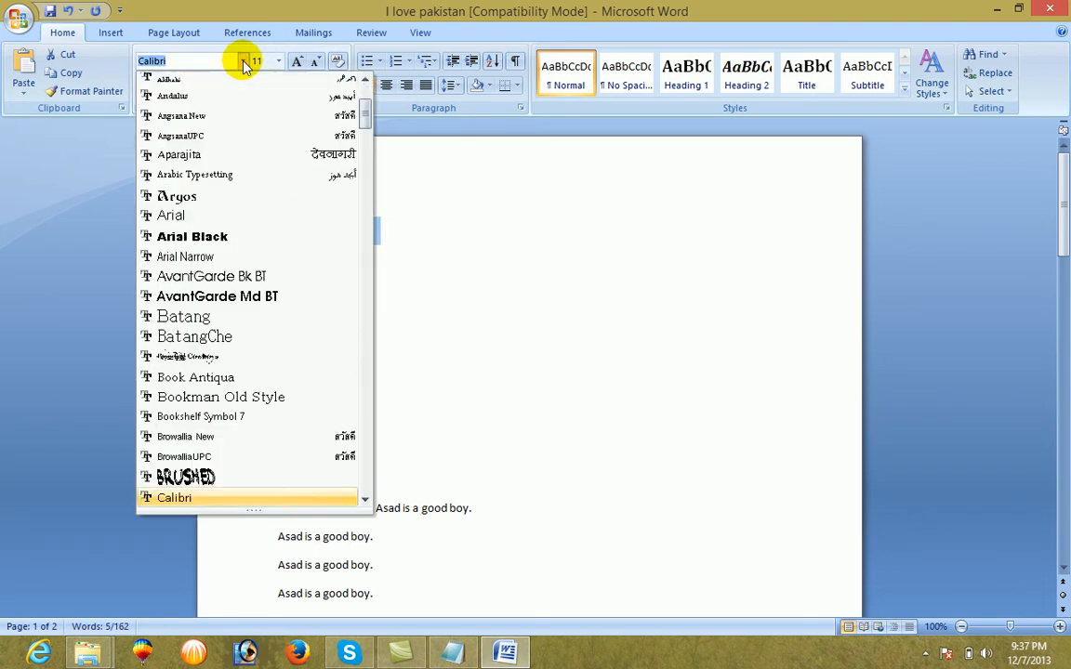
left_click(212, 237)
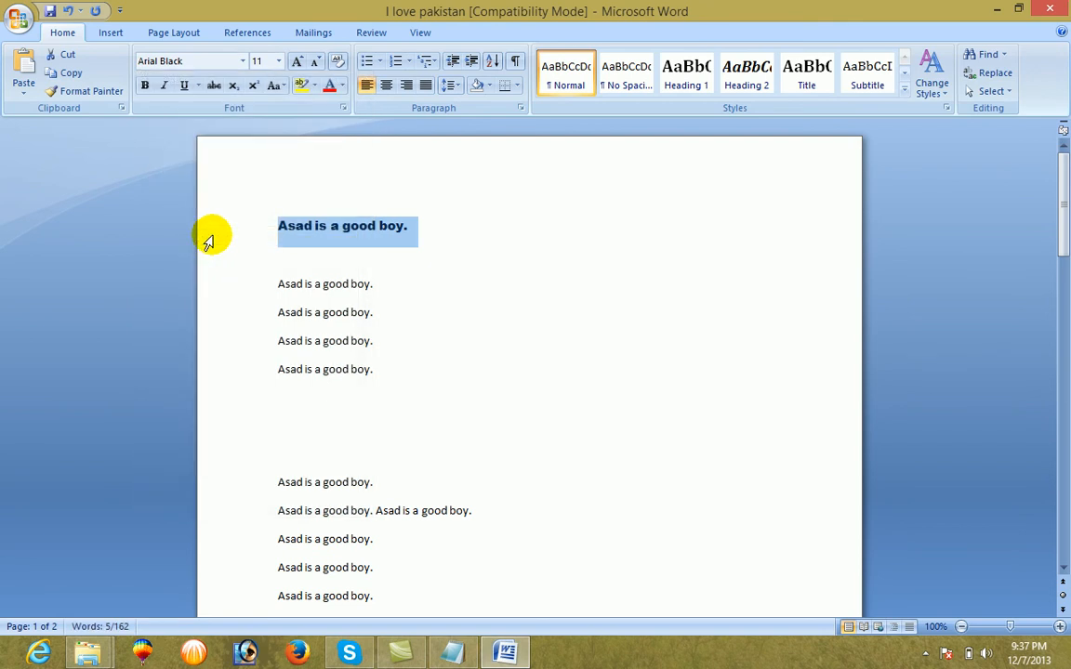
left_click(278, 61)
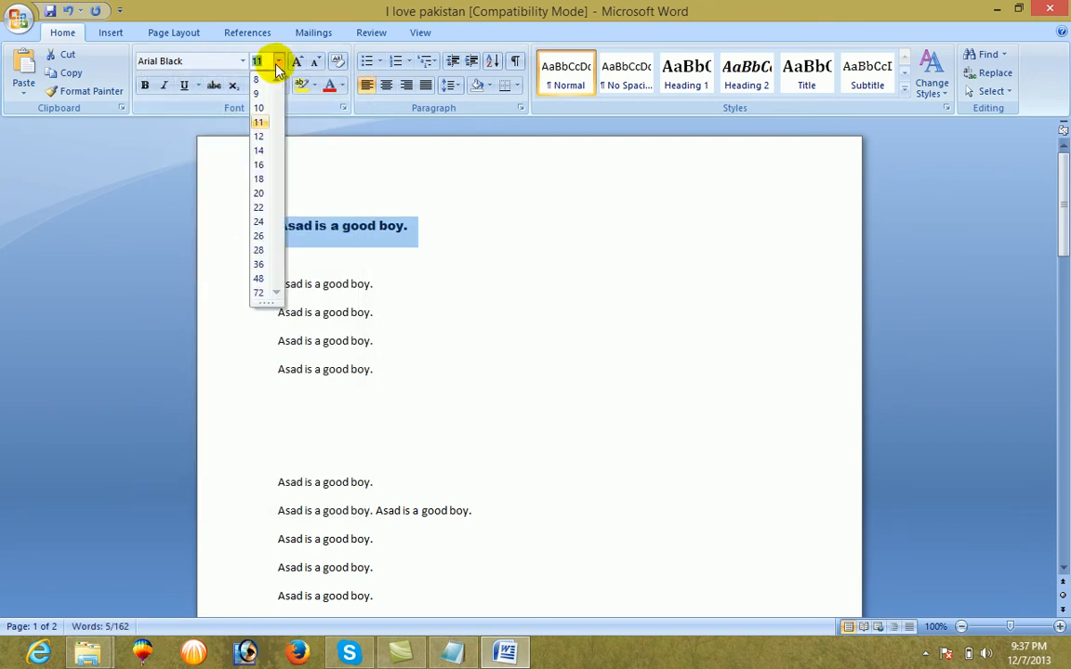
left_click(259, 251)
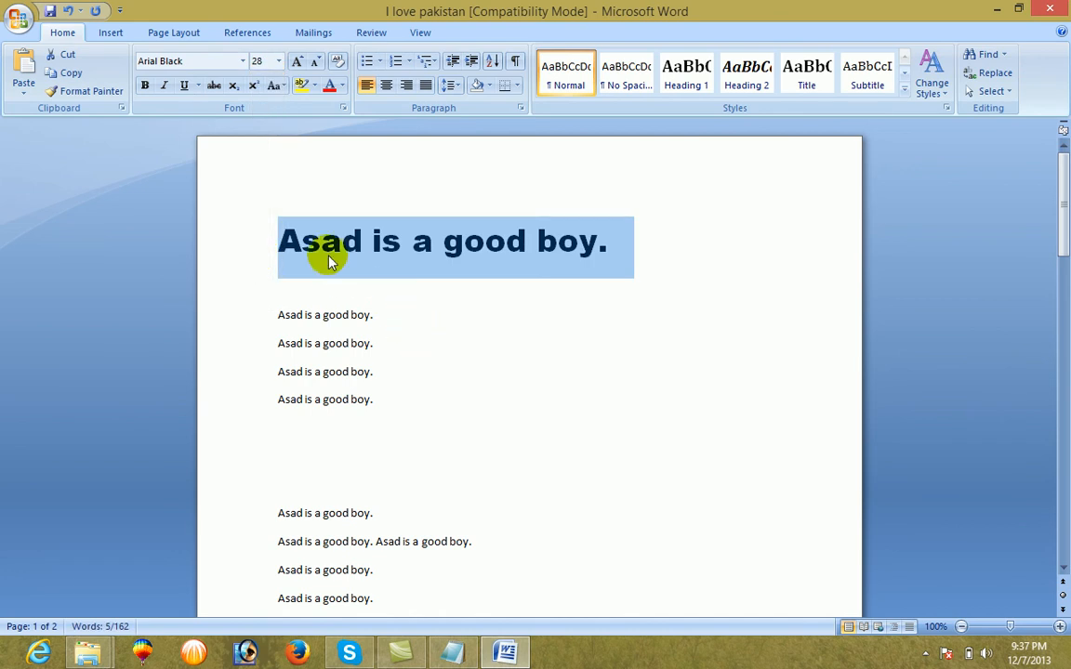
left_click(278, 62)
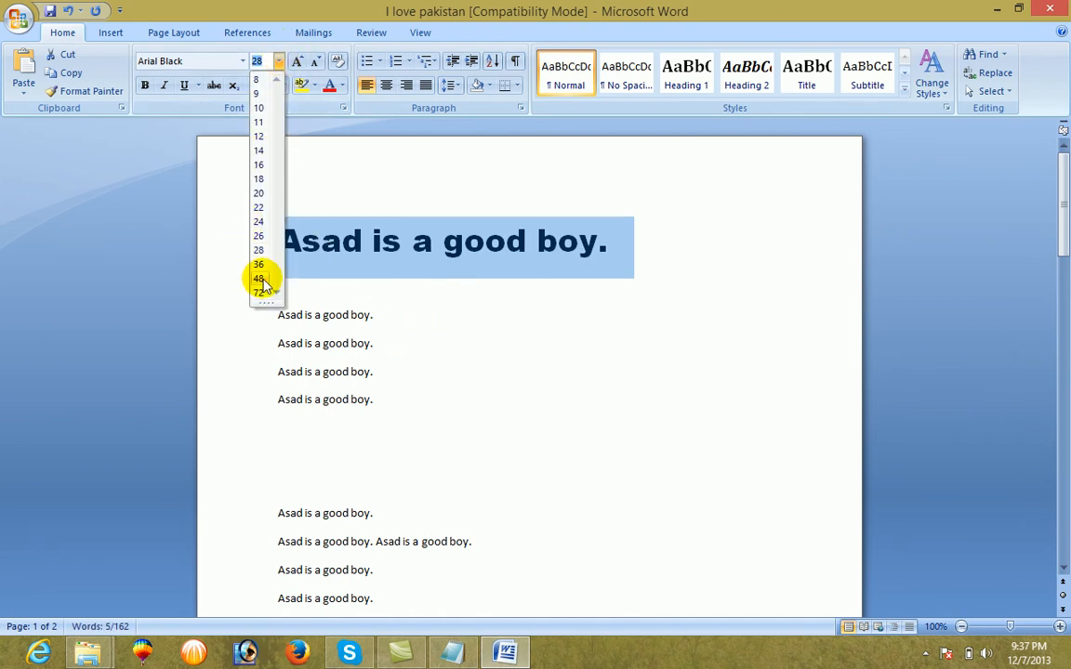
left_click(258, 136)
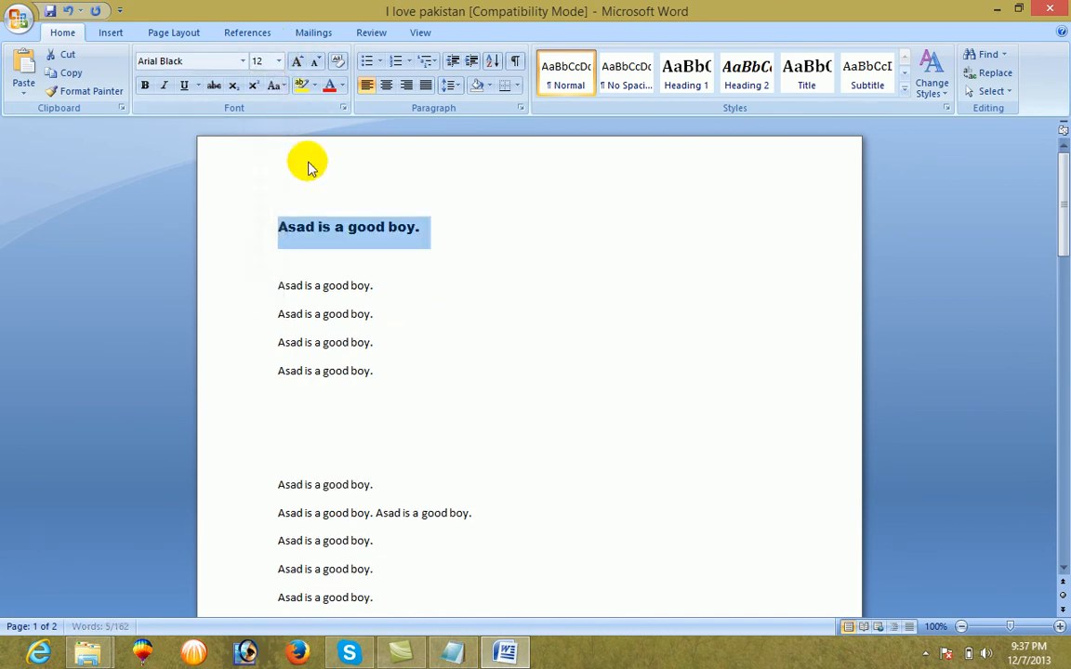
- Colour the selected sentence's text red, highlight it in turquoise, and clear the selection
left_click(342, 87)
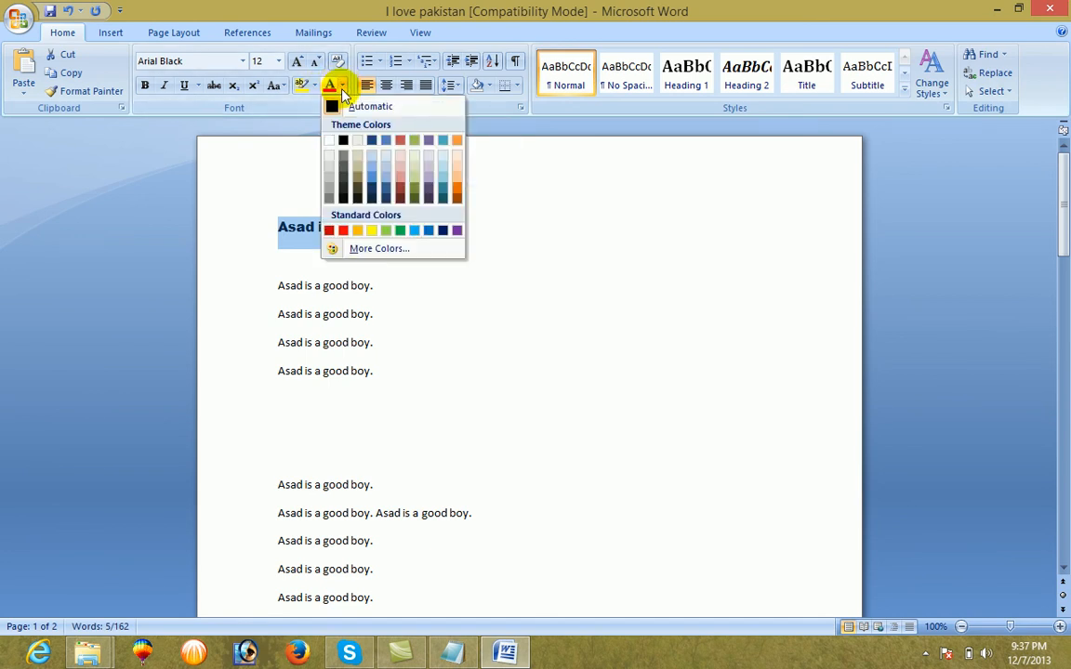
left_click(343, 232)
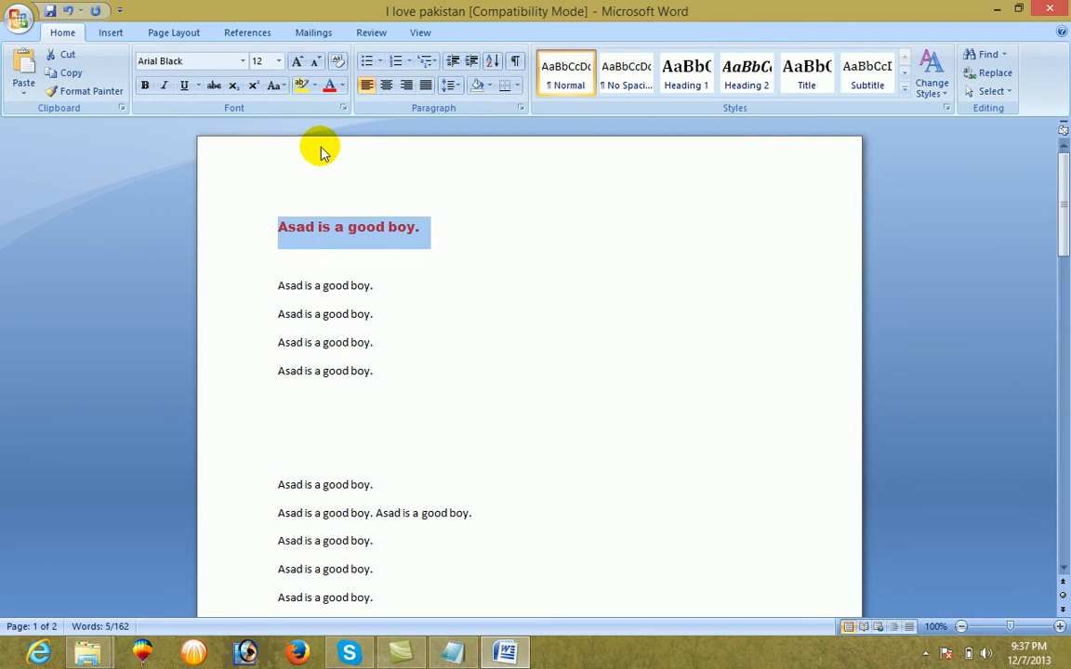
left_click(316, 86)
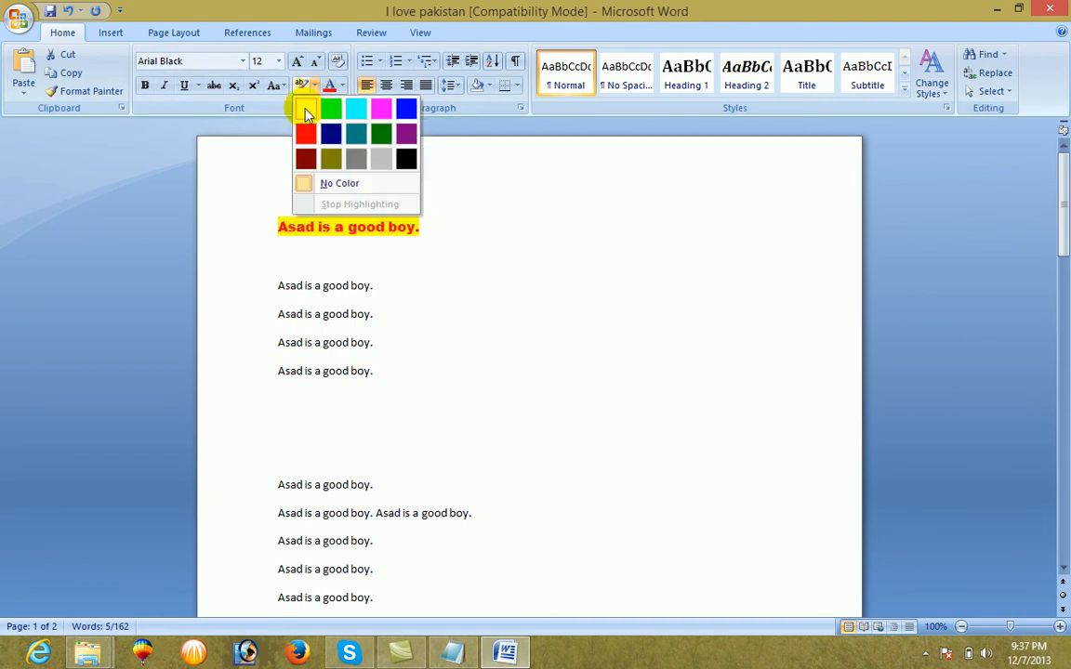
left_click(356, 109)
left_click(336, 249)
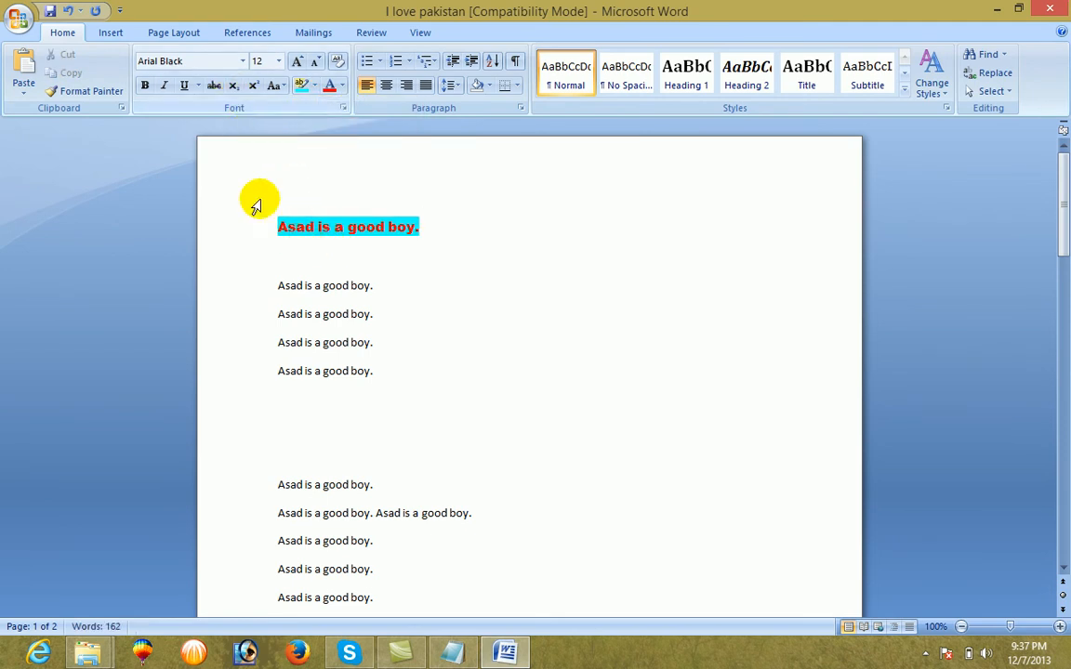
- Insert "X" with a superscript 2 at font size 22 after the first plain sentence below the highlighted one
left_click(375, 293)
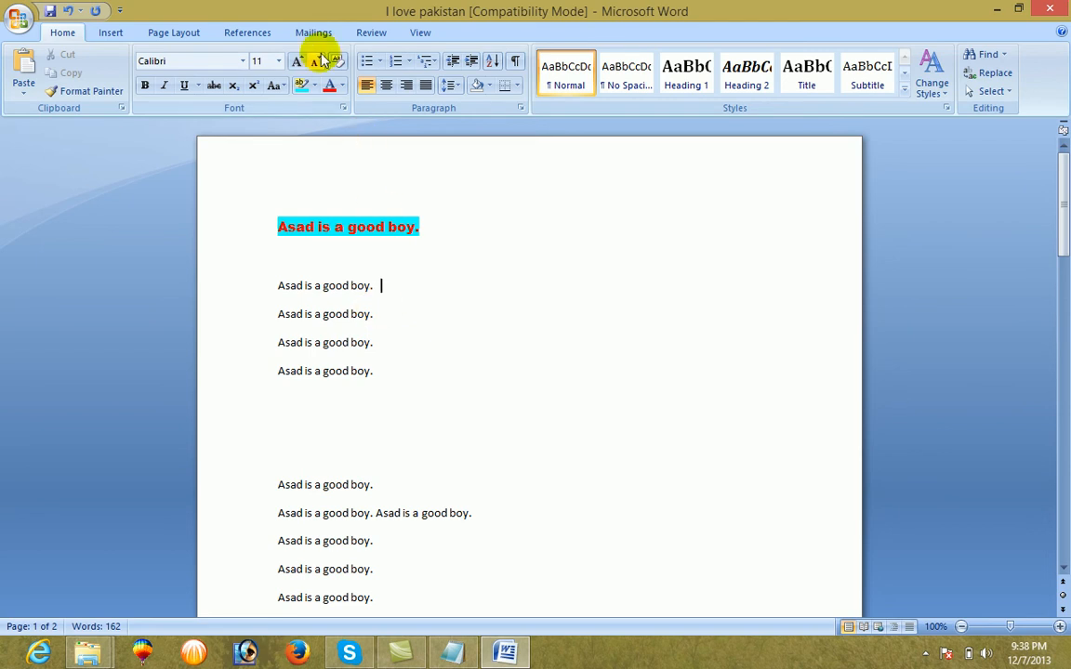
left_click(278, 61)
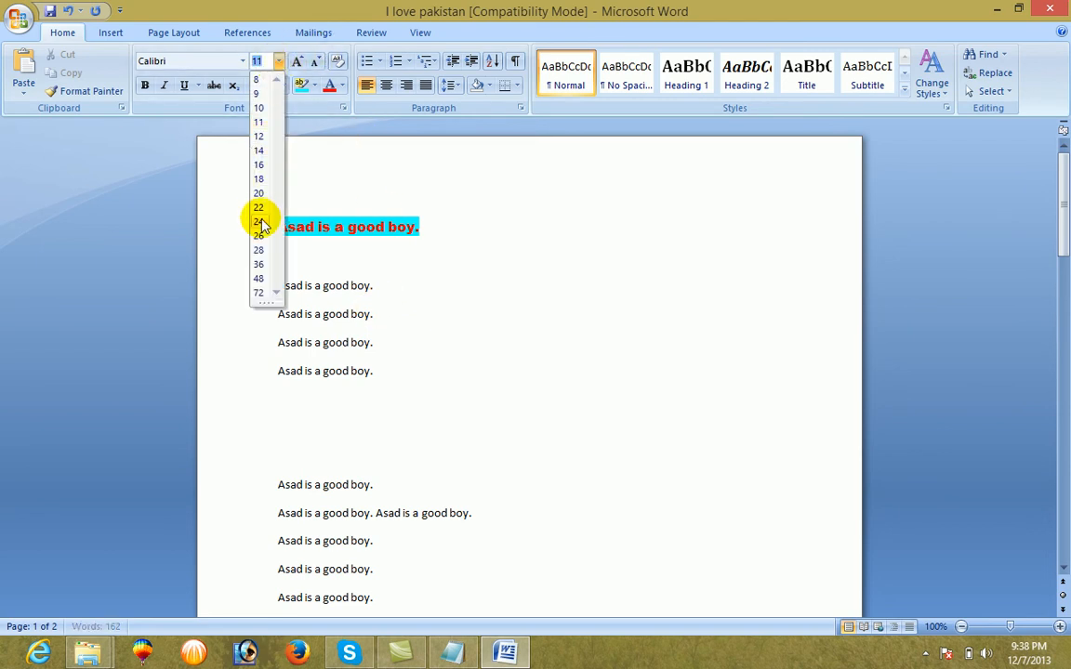
left_click(258, 207)
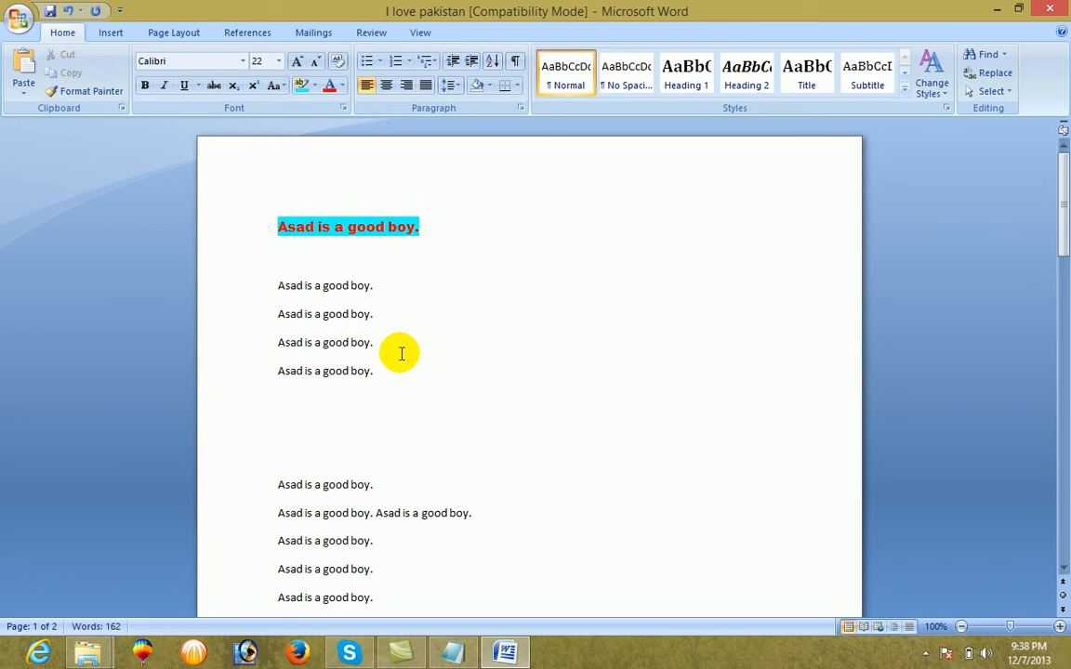
type("X")
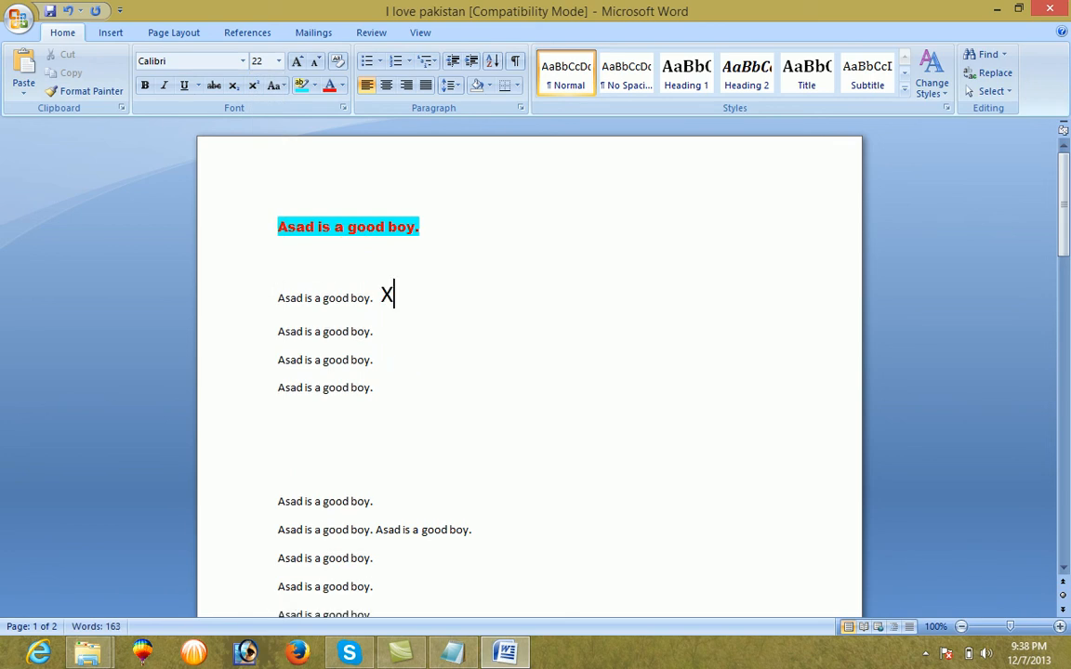
left_click(253, 85)
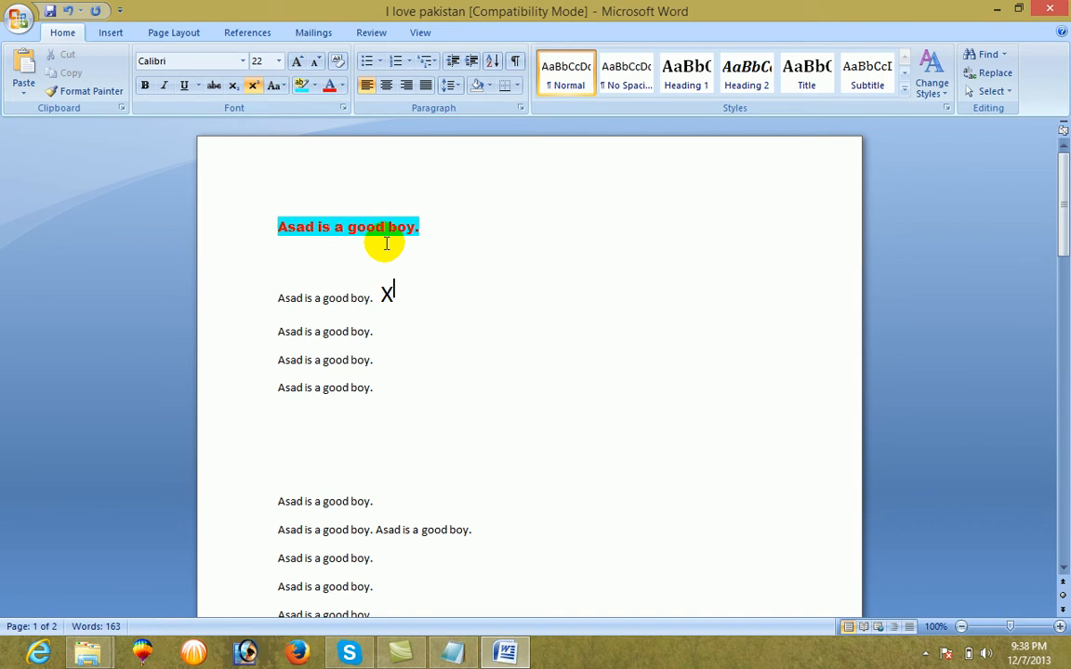
type("2")
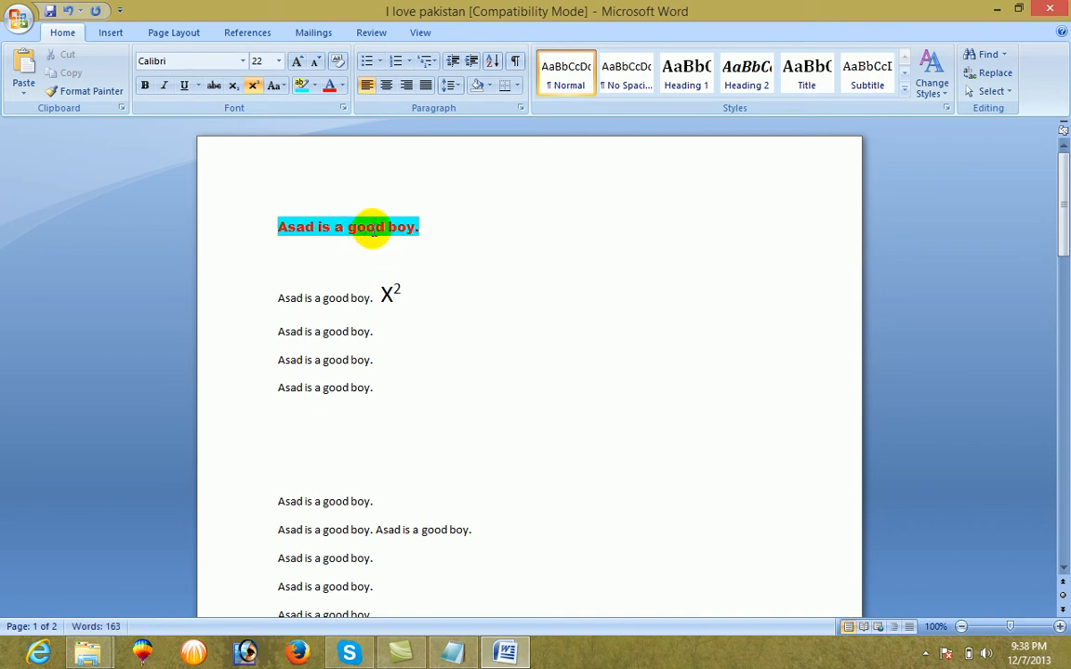
- Return to normal baseline text after the superscript 2 and append "+2x"
left_click(253, 86)
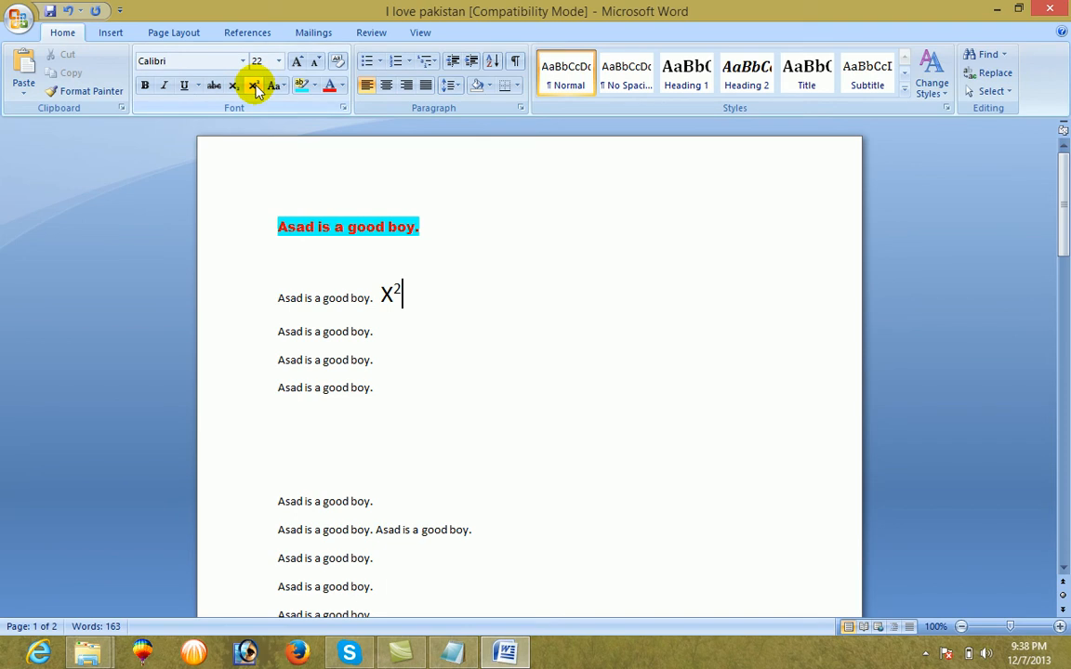
key("ctrl+shift+equal")
type("+2x")
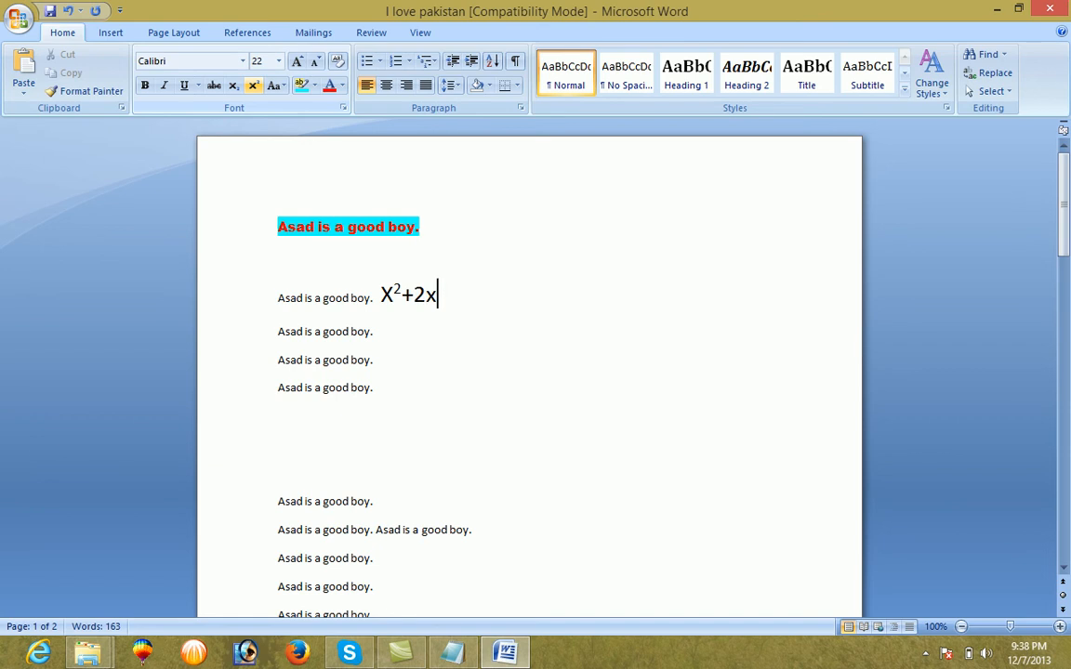
- Replace the capital "X" at the start of the expression with a lowercase "x"
key("Left")
key("Left")
key("Left")
key("Left")
key("BackSpace")
type("x")
- Append "-2" to the end of the expression after "+2x"
key("Right")
key("Right")
key("Right")
key("Right")
type("-")
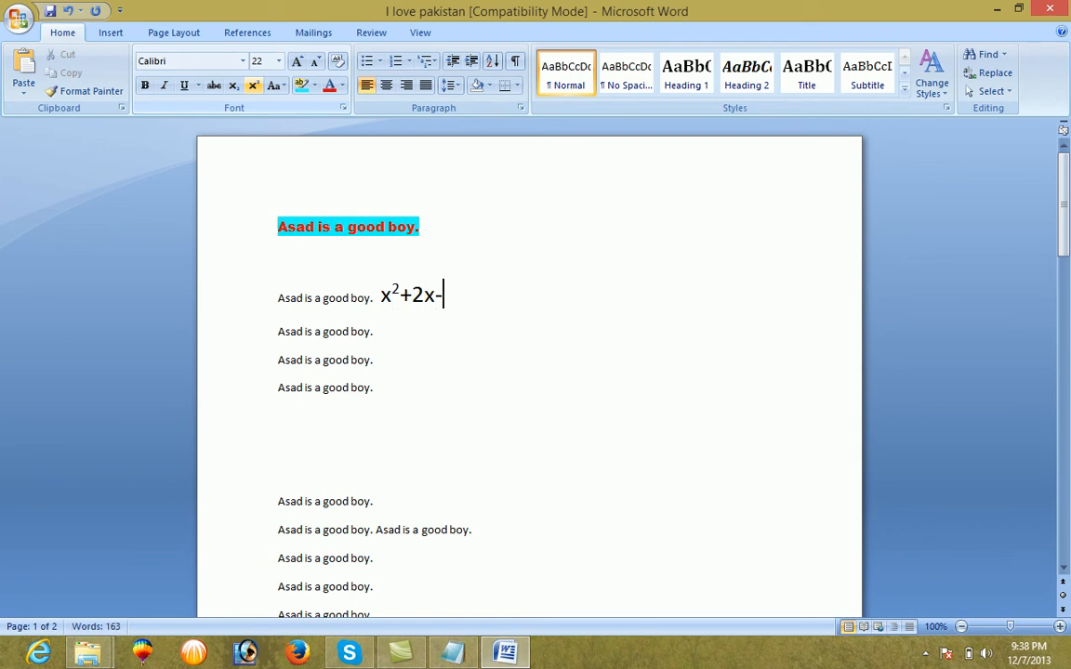
type("2")
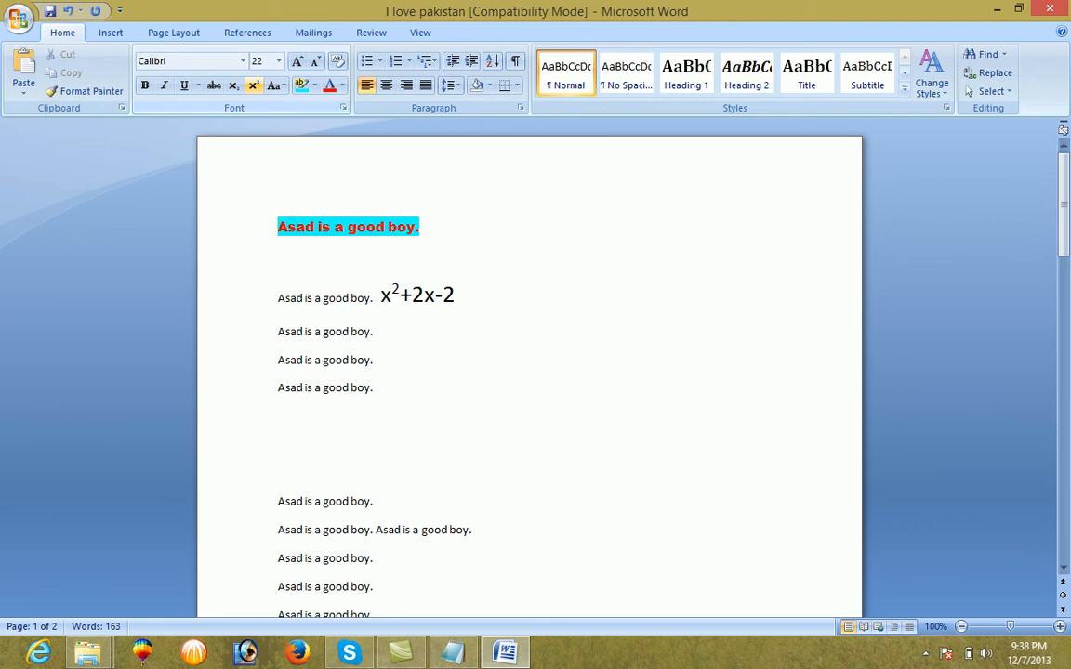